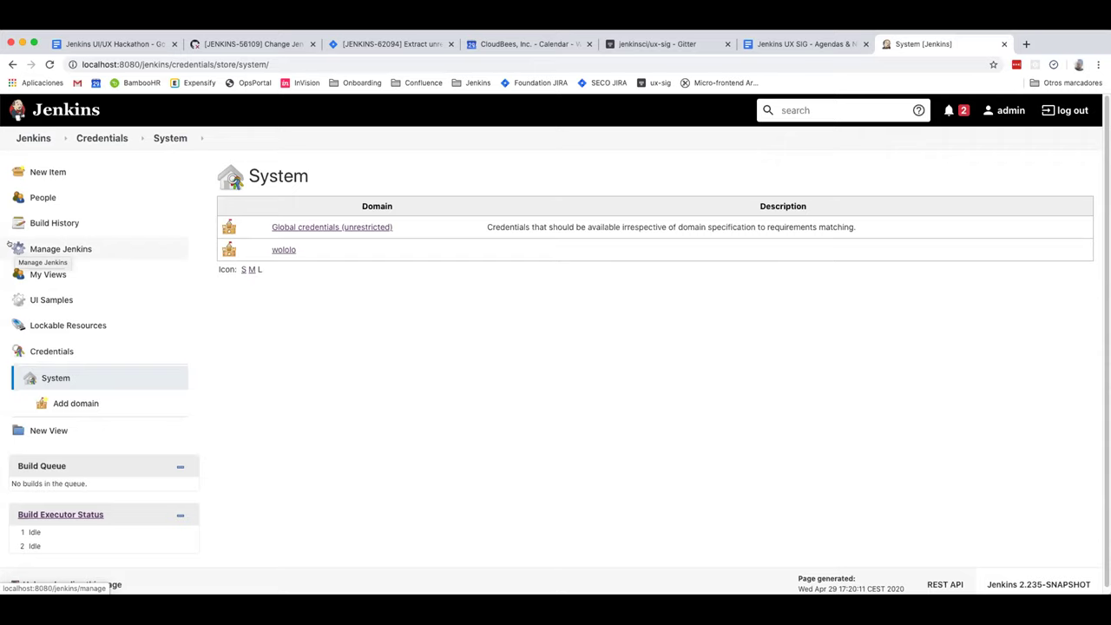
# Go to ci.jenkins.io and examine the length of its side column with the build queue and build executor status
pyautogui.click(205, 63)
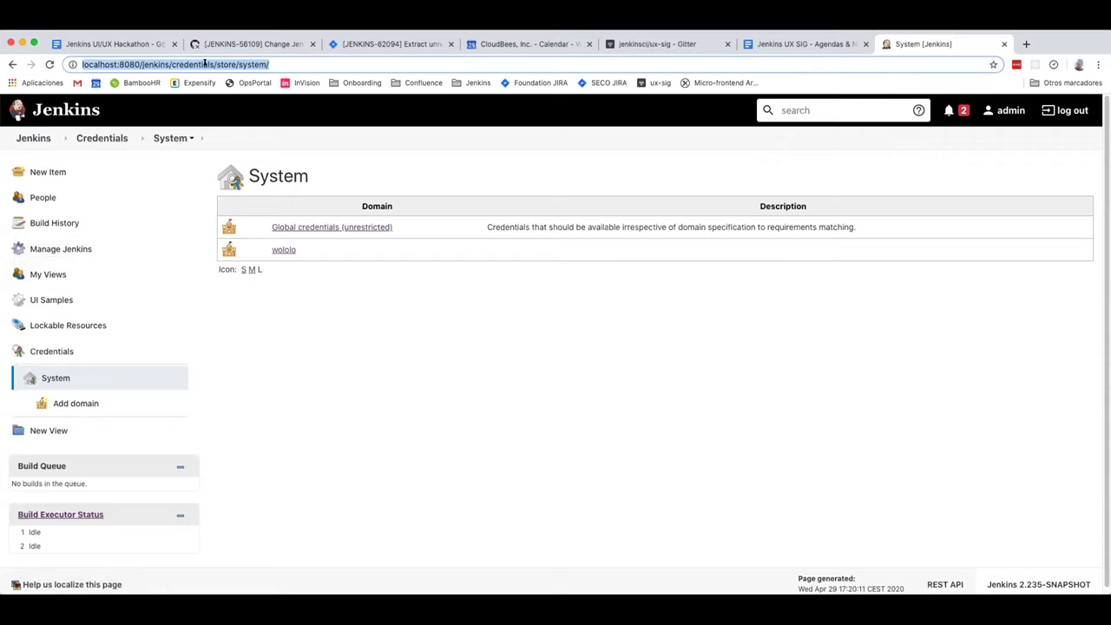
pyautogui.write('ci.jenkins.io')
pyautogui.press('Return')
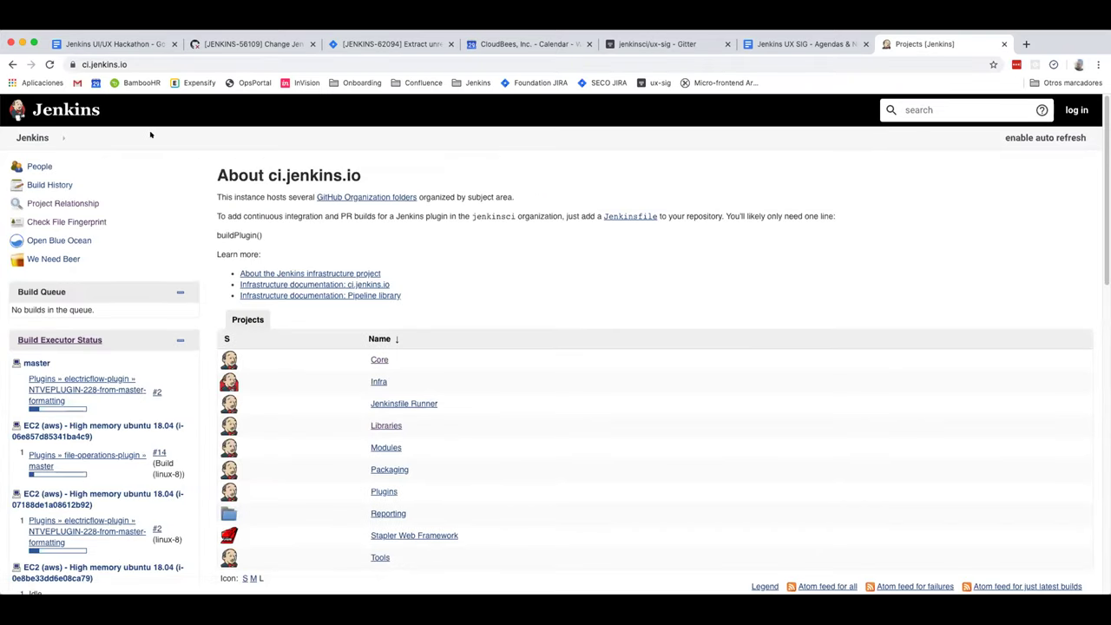
pyautogui.scroll(-15, 148, 308)
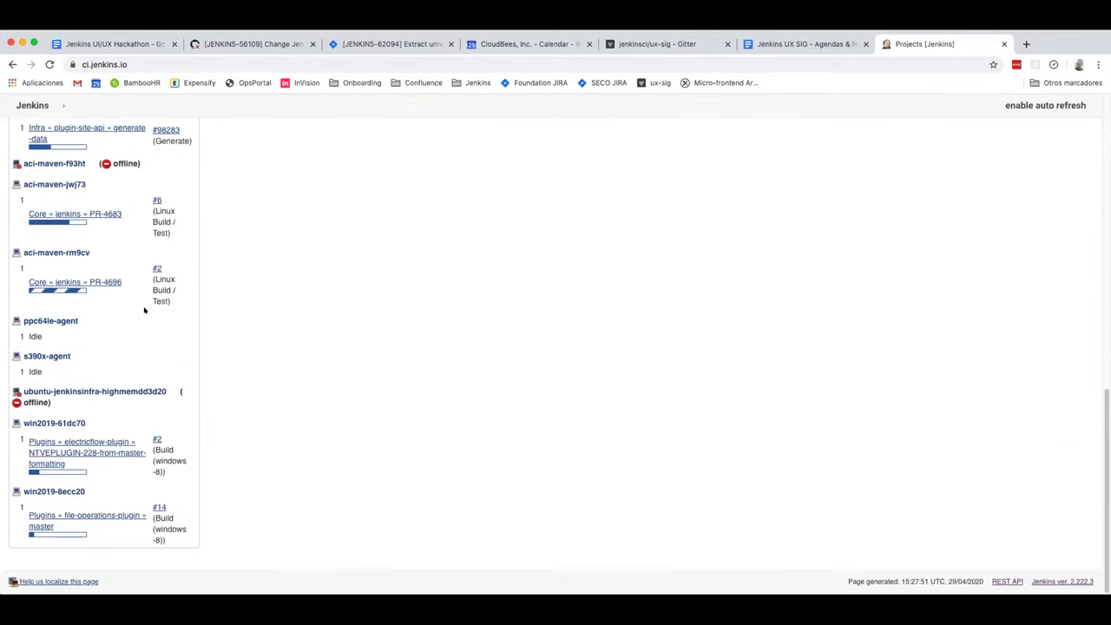
pyautogui.scroll(3, 144, 308)
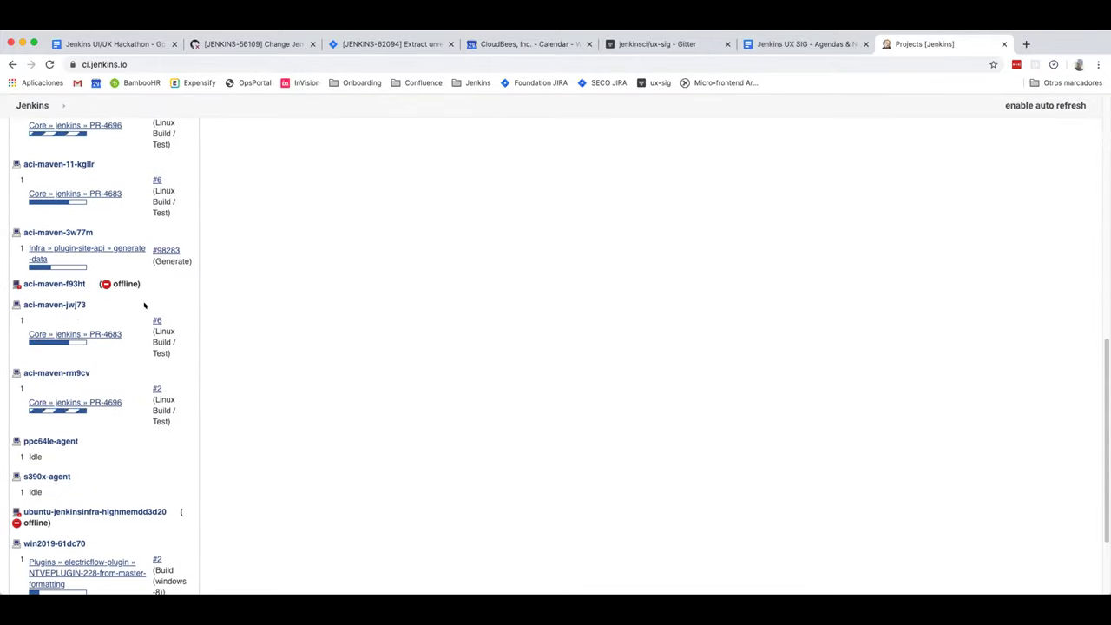
pyautogui.scroll(12, 145, 304)
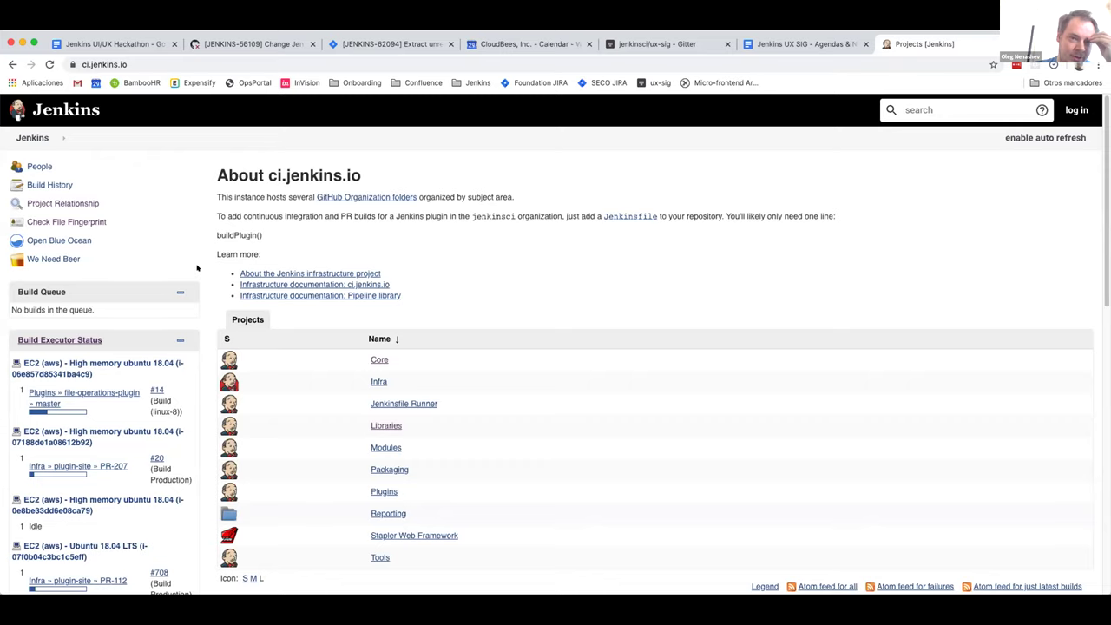
pyautogui.scroll(-10, 164, 285)
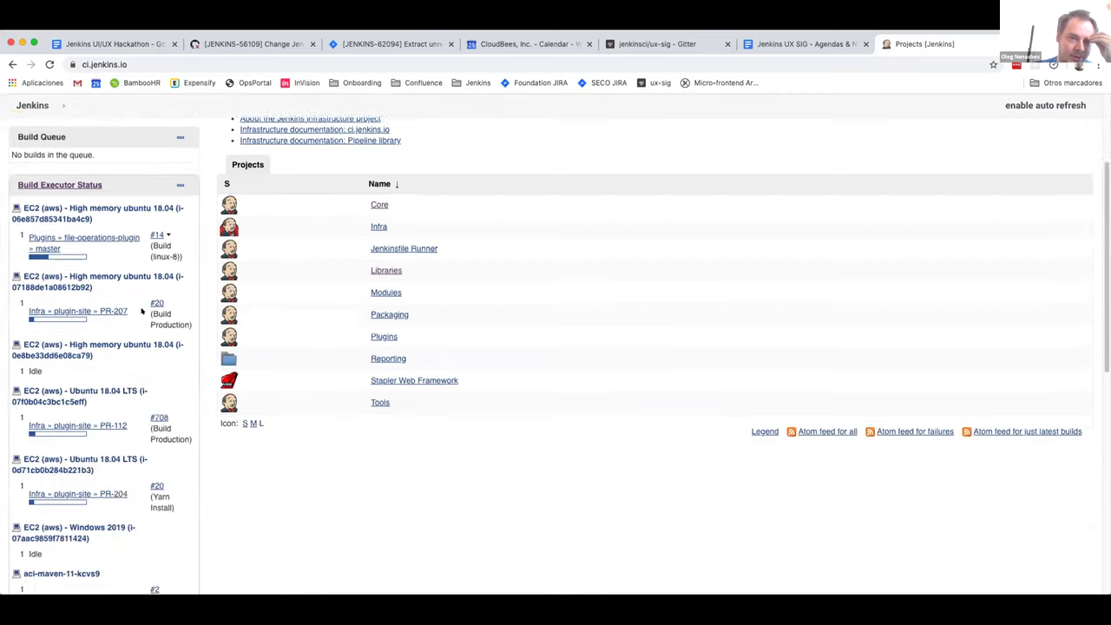
pyautogui.scroll(7, 143, 310)
pyautogui.scroll(5, 142, 310)
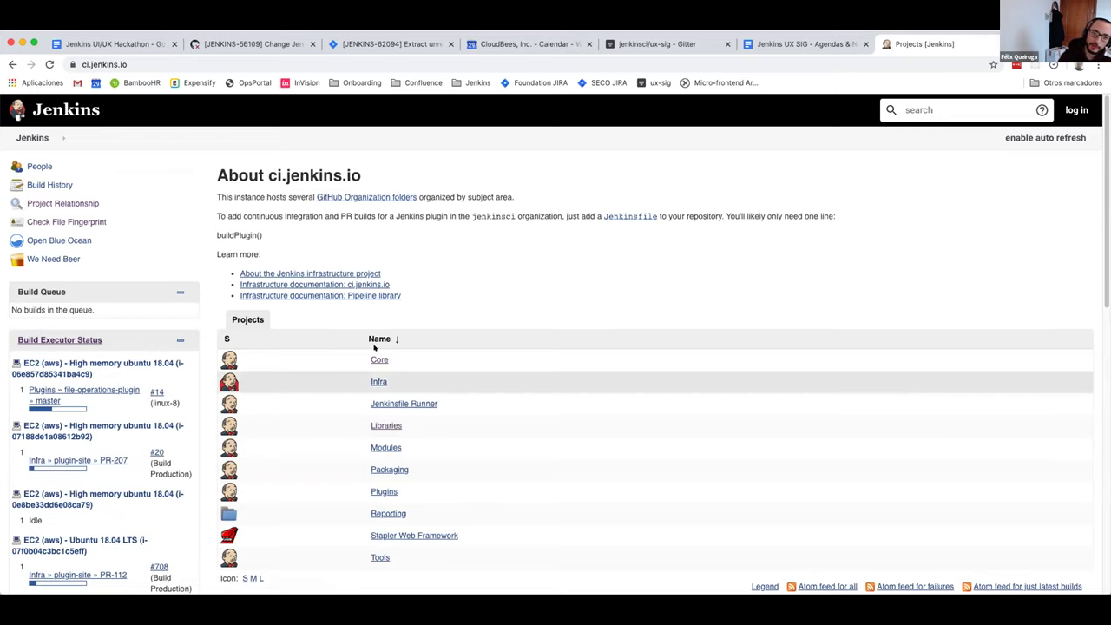
# Return to the local Jenkins, open the simple-java-maven-app pipeline from the dashboard and look through its stage view and trend charts
pyautogui.press('super+bracketleft')
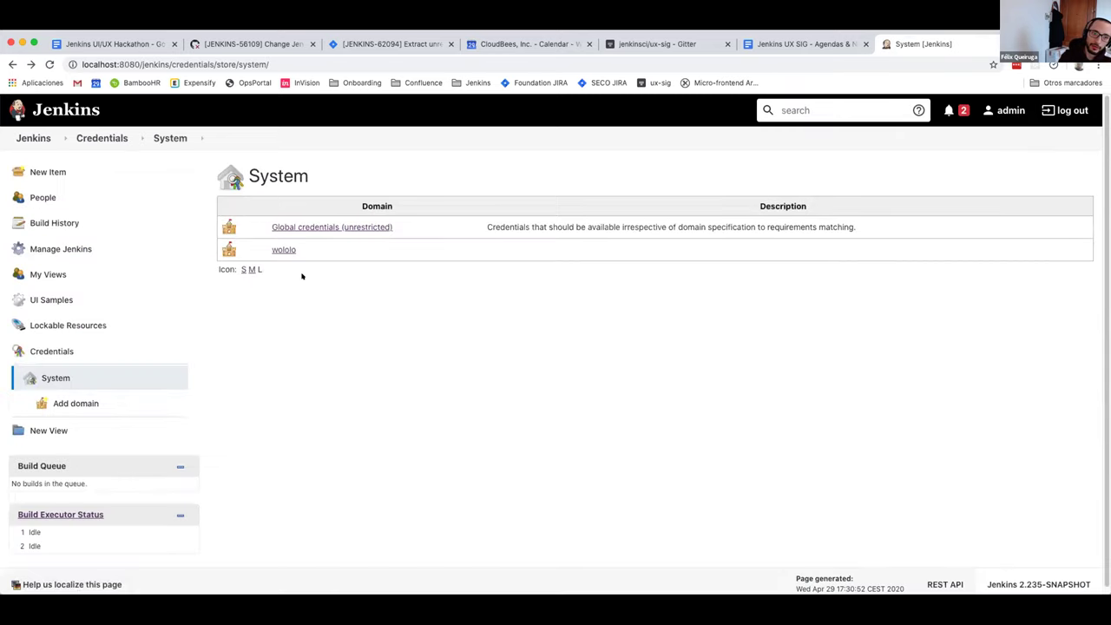
pyautogui.click(101, 138)
pyautogui.click(78, 110)
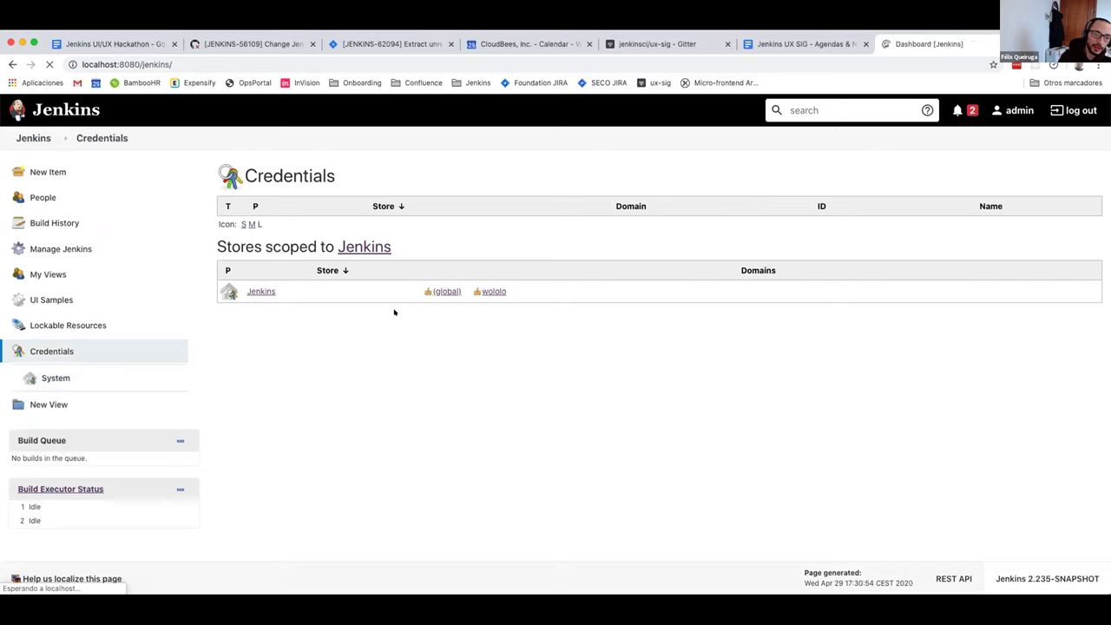
pyautogui.click(357, 245)
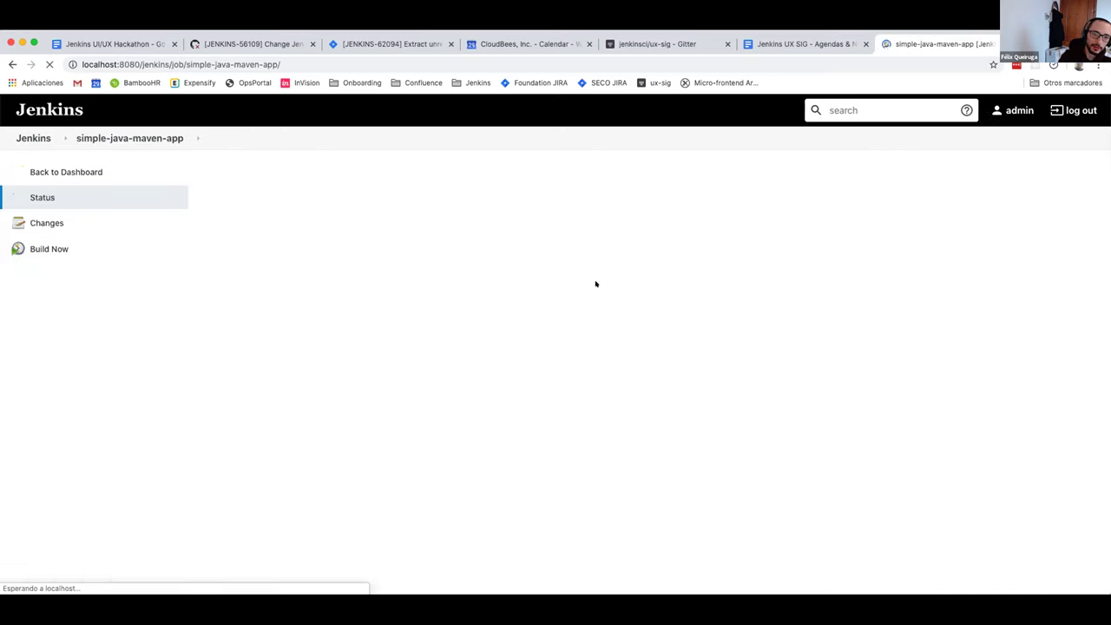
pyautogui.scroll(-5, 923, 280)
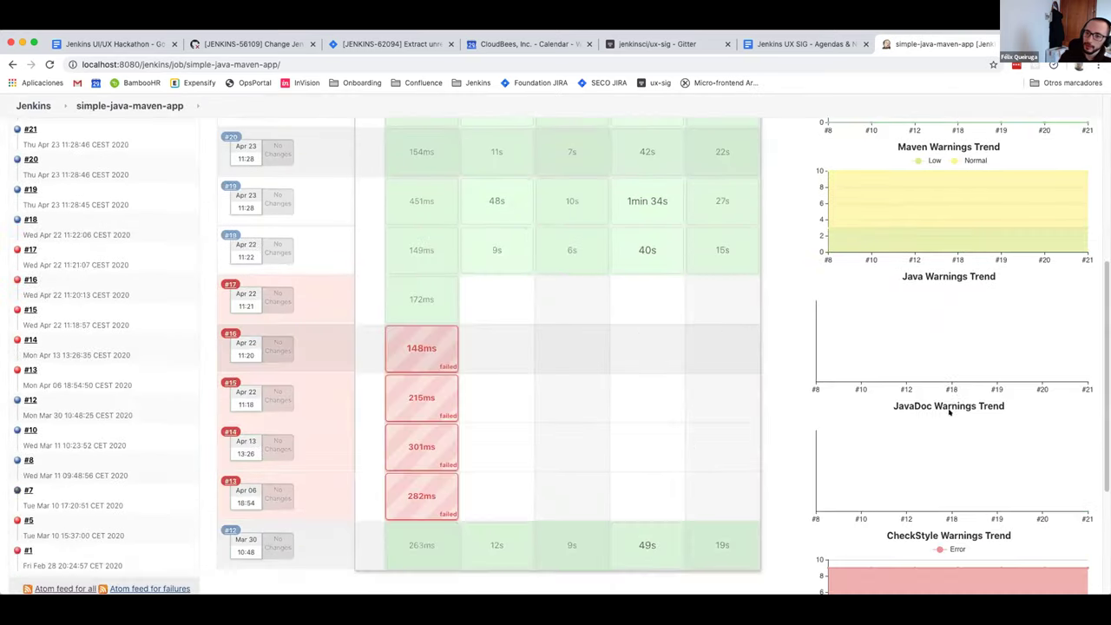
pyautogui.scroll(4, 936, 283)
pyautogui.scroll(1, 936, 284)
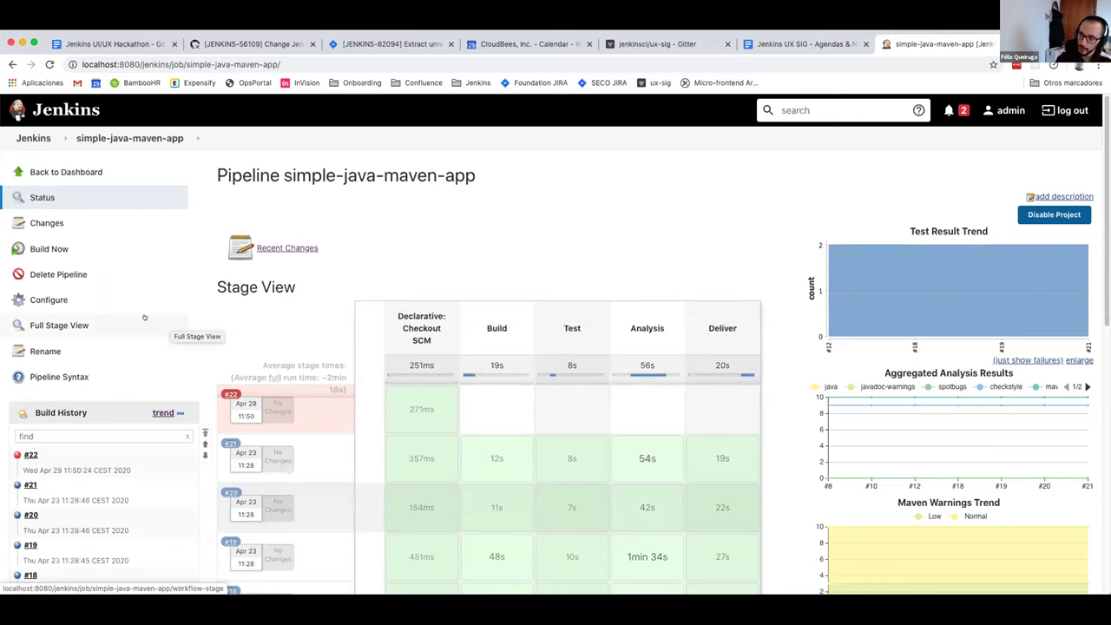
# Compare the dashboard's side navigation with the simple-java-maven-app pipeline's task list and build history
pyautogui.click(66, 172)
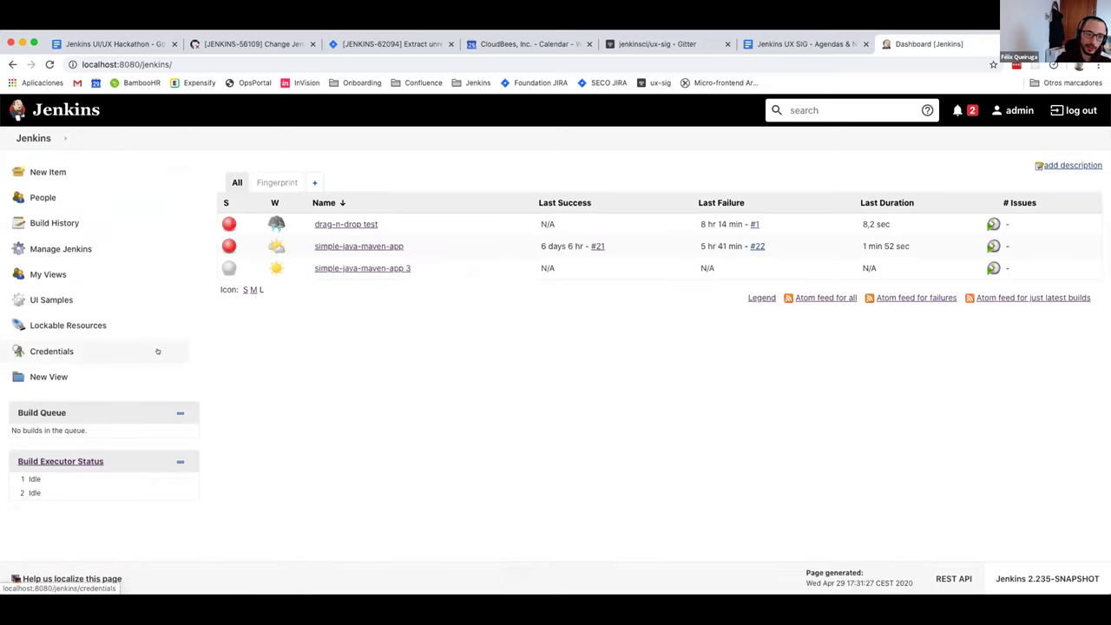
pyautogui.press('super+bracketleft')
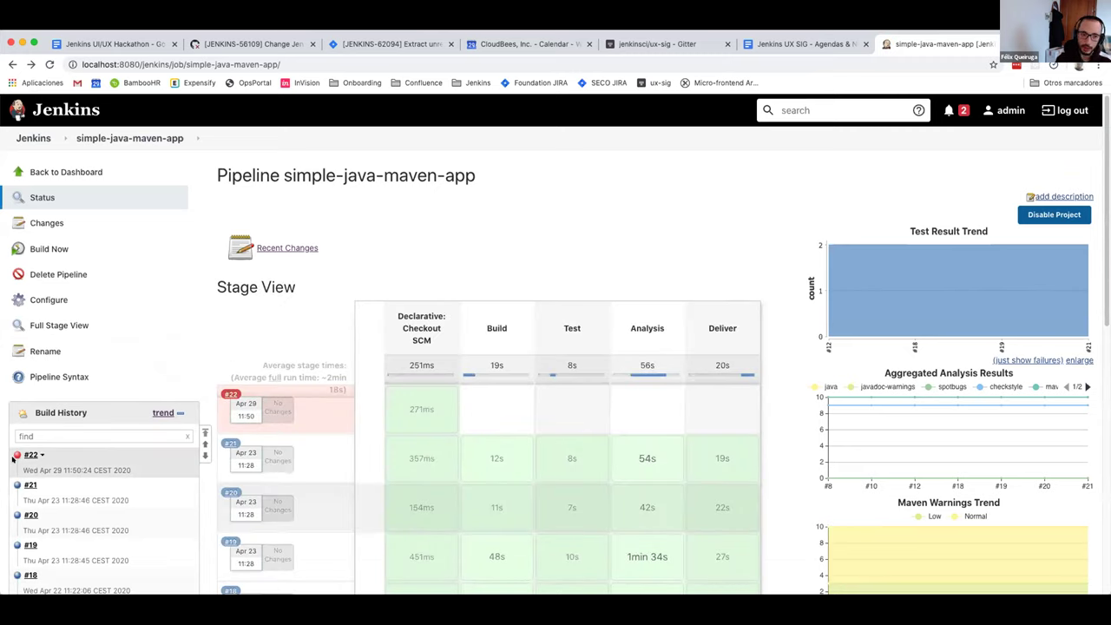
pyautogui.click(30, 455)
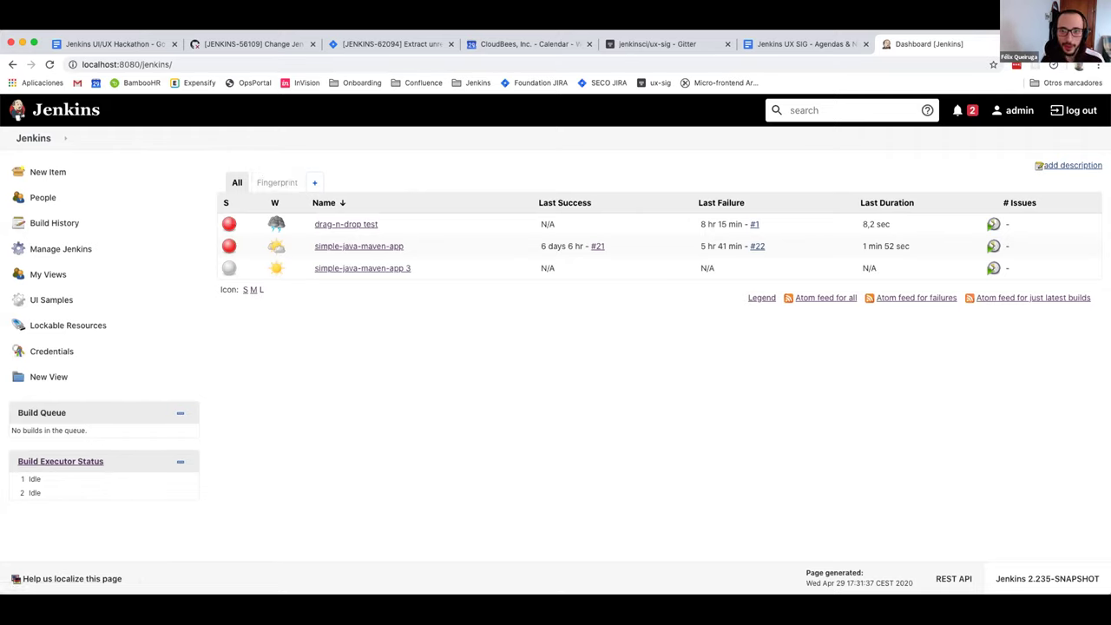
# Open the Jenkins UX SIG - Agendas & Notes document and go to the Apr 29, 2020 meetup agenda
pyautogui.click(773, 43)
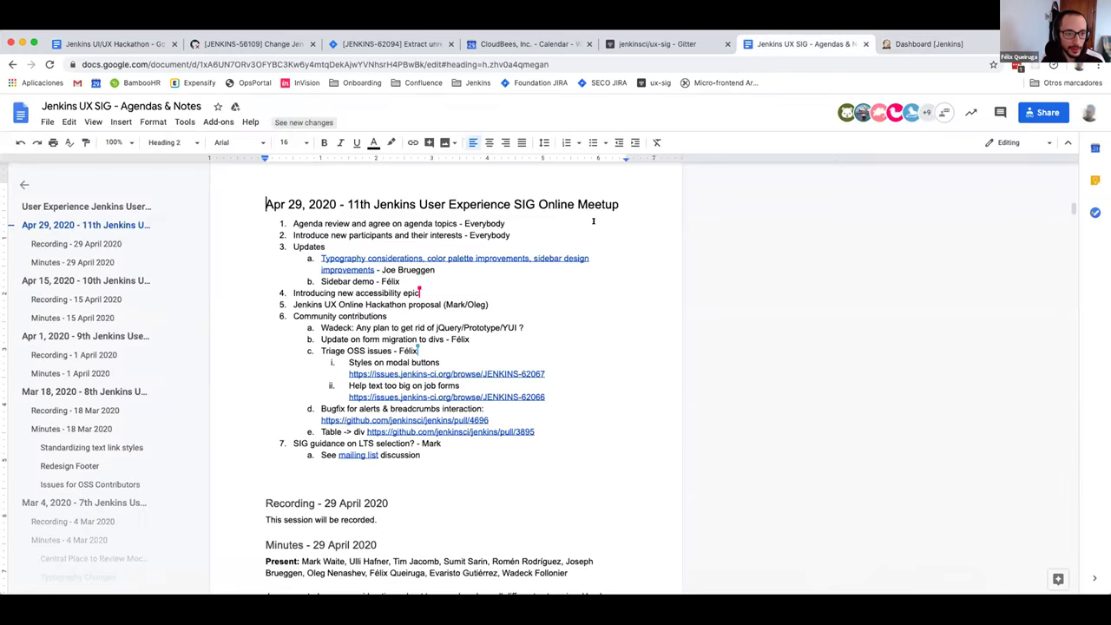
pyautogui.scroll(-15, 593, 221)
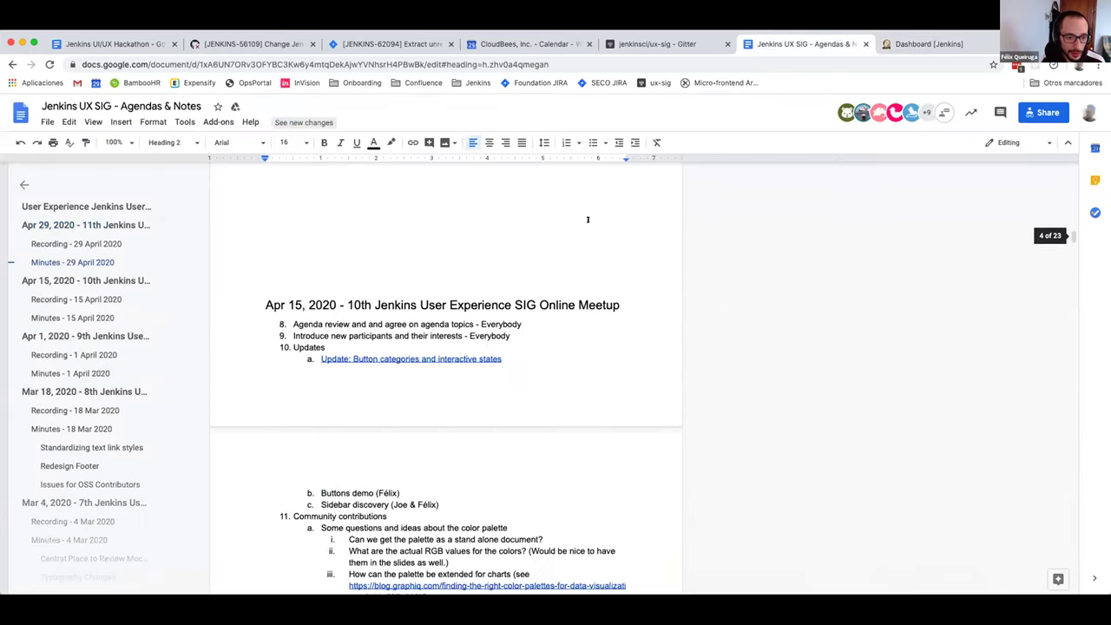
pyautogui.scroll(-2, 588, 220)
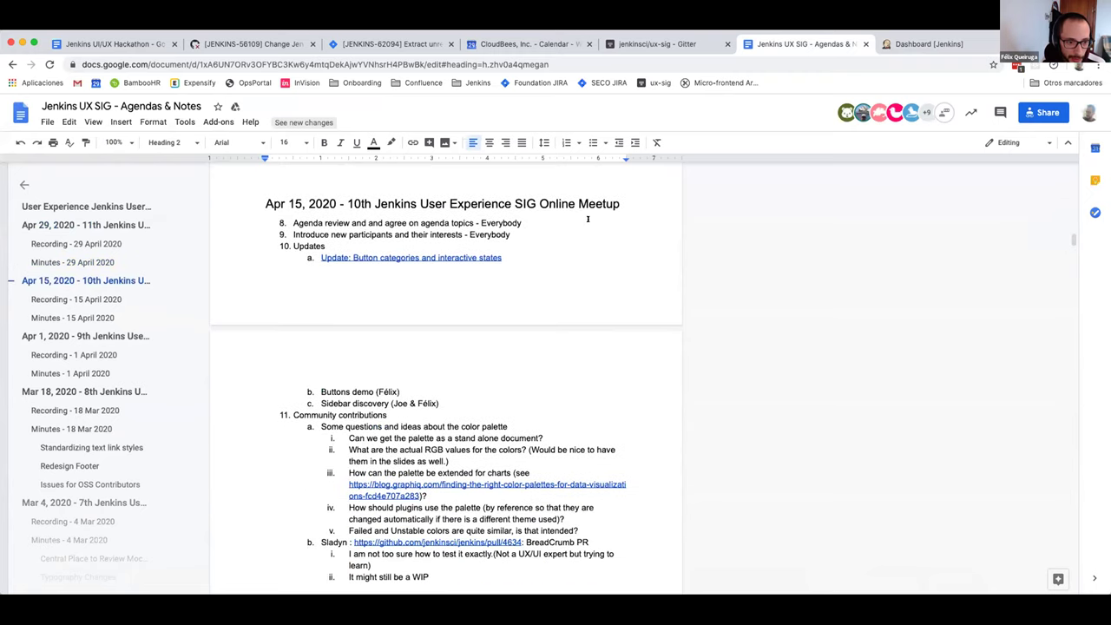
pyautogui.scroll(10, 585, 218)
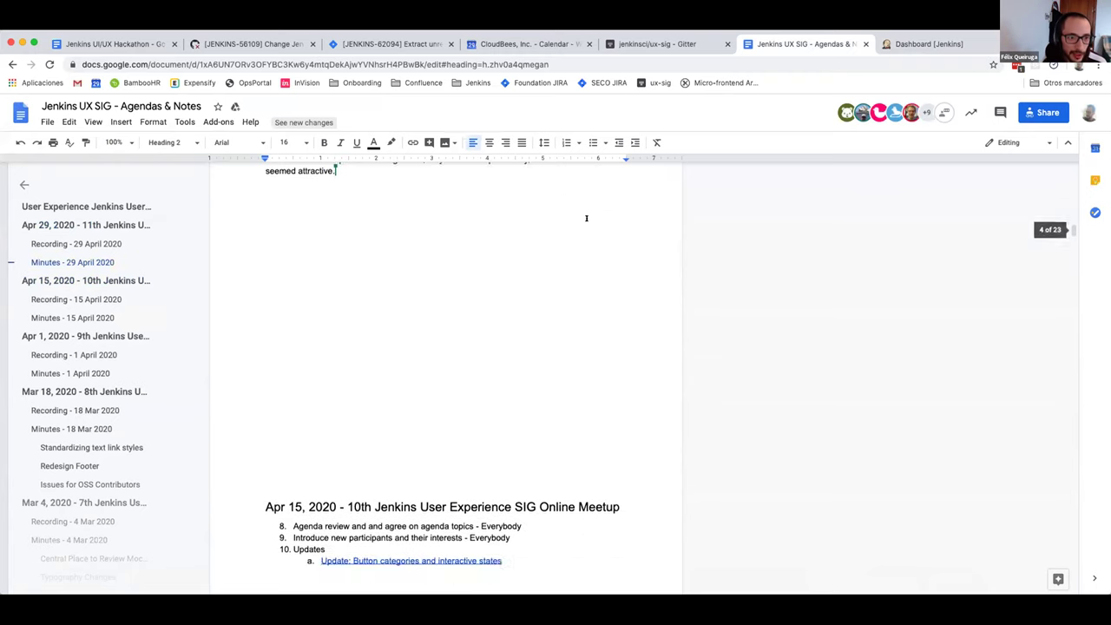
pyautogui.click(86, 225)
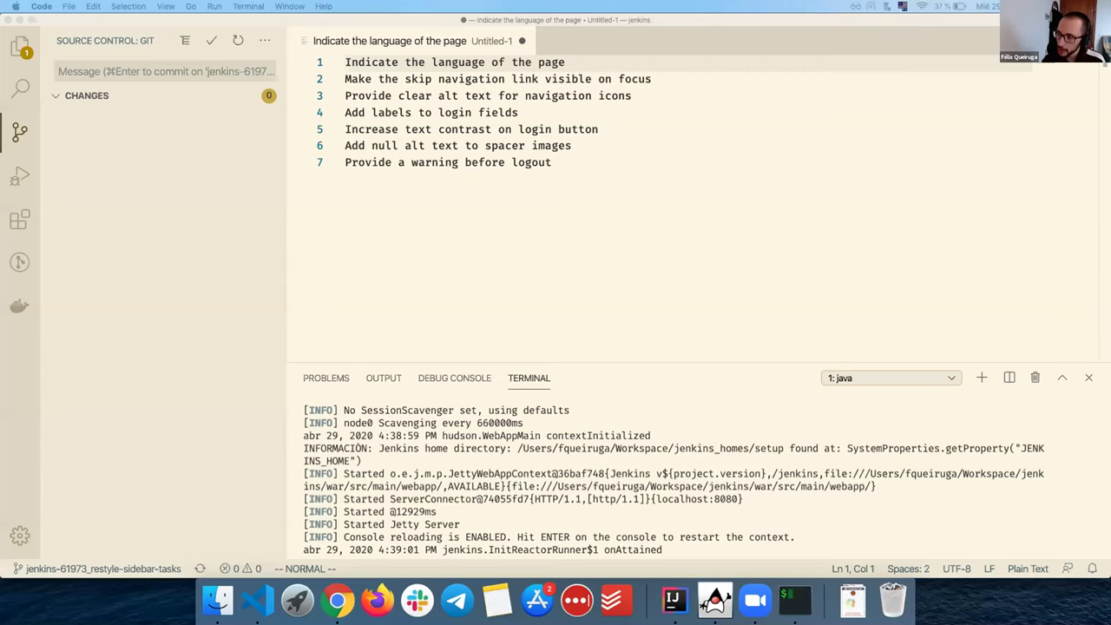
# Switch to Visual Studio Code and go through the accessibility tasks in the untitled list, highlighting the alt text, login and logout items
pyautogui.click(678, 228)
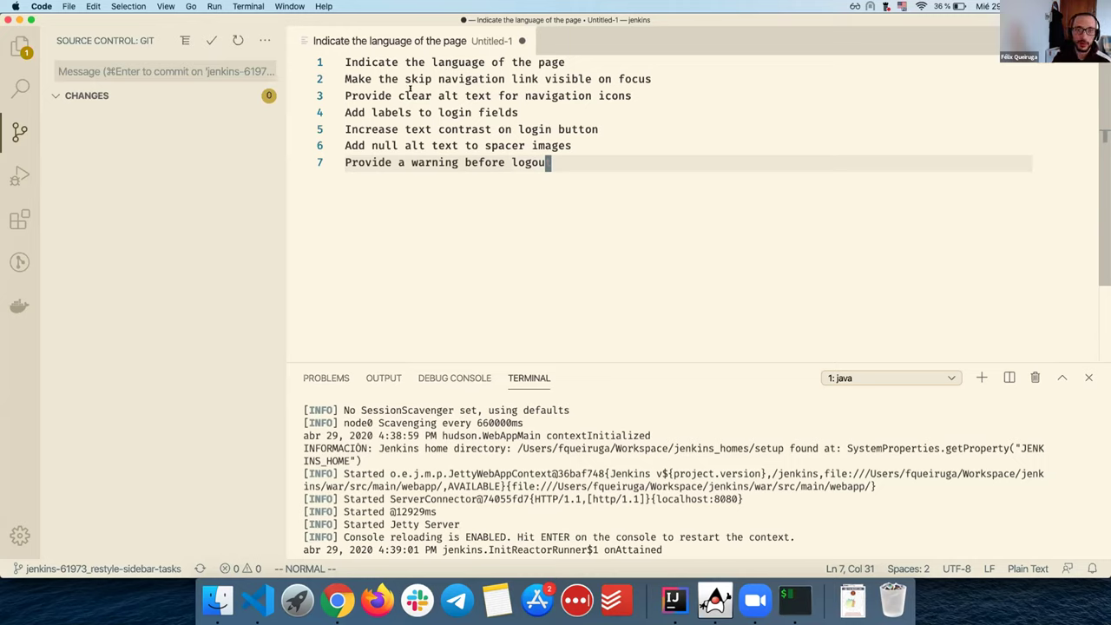
pyautogui.moveTo(353, 95); pyautogui.dragTo(620, 95)
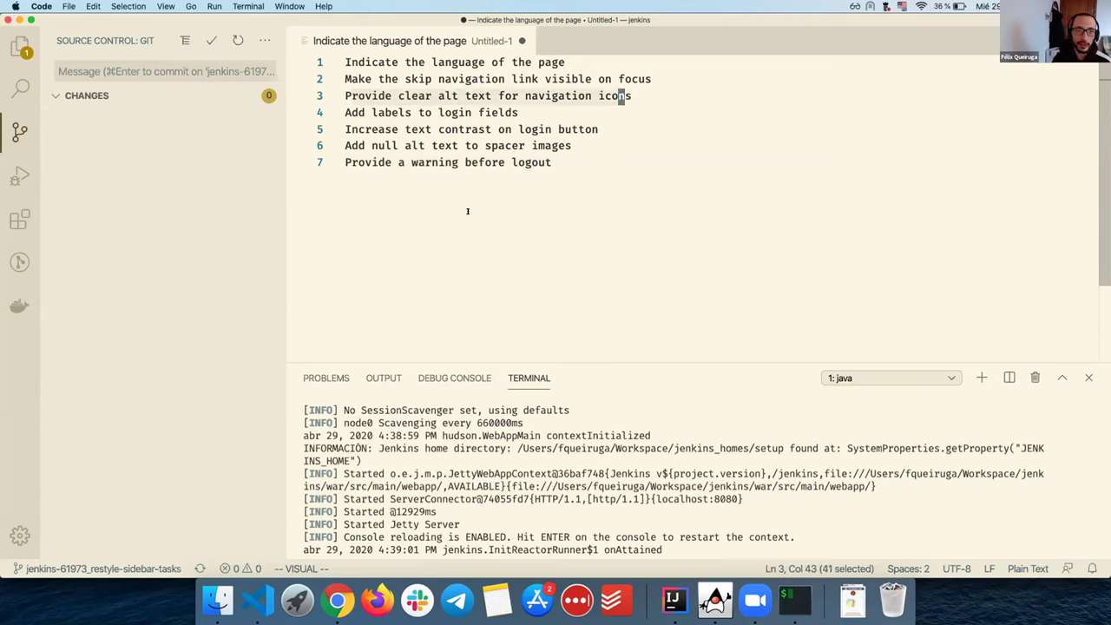
pyautogui.moveTo(421, 114); pyautogui.dragTo(496, 129)
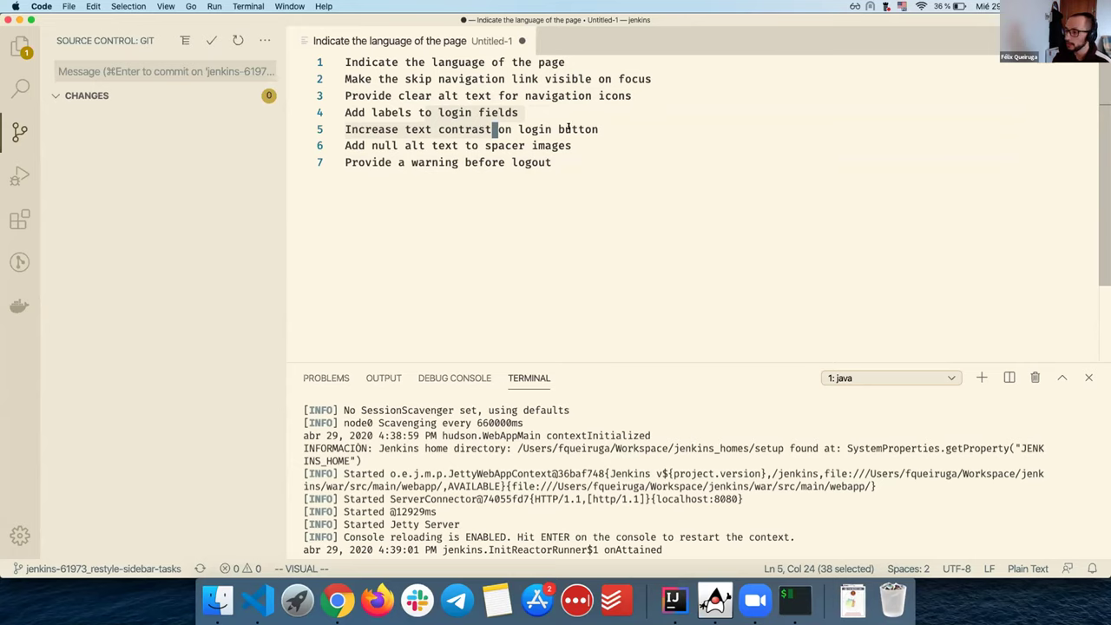
pyautogui.press('Escape')
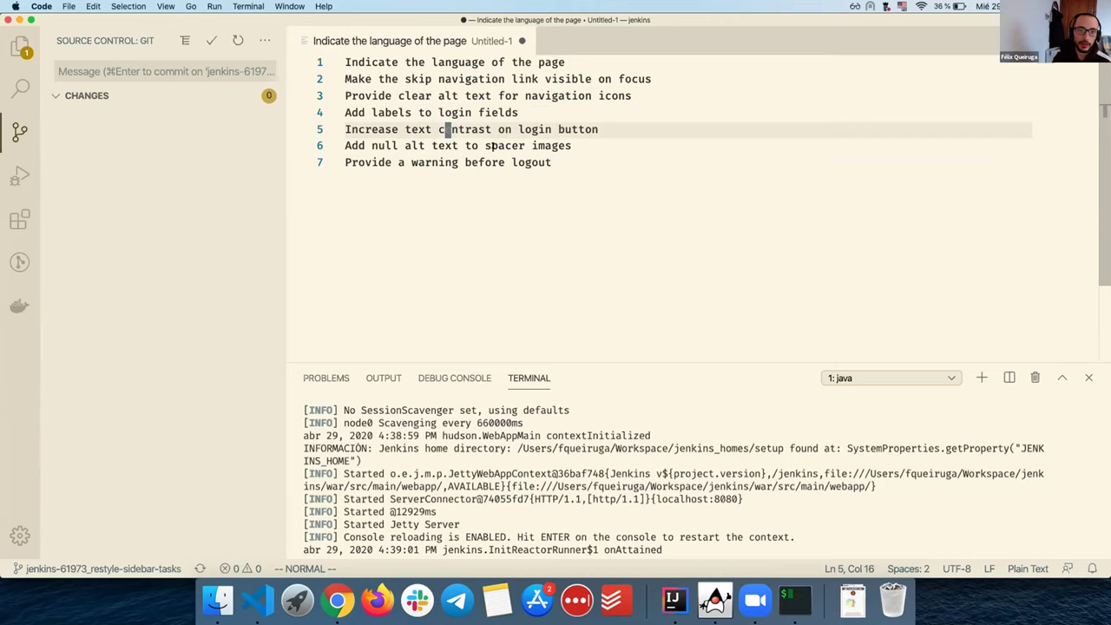
pyautogui.moveTo(504, 163); pyautogui.dragTo(434, 162)
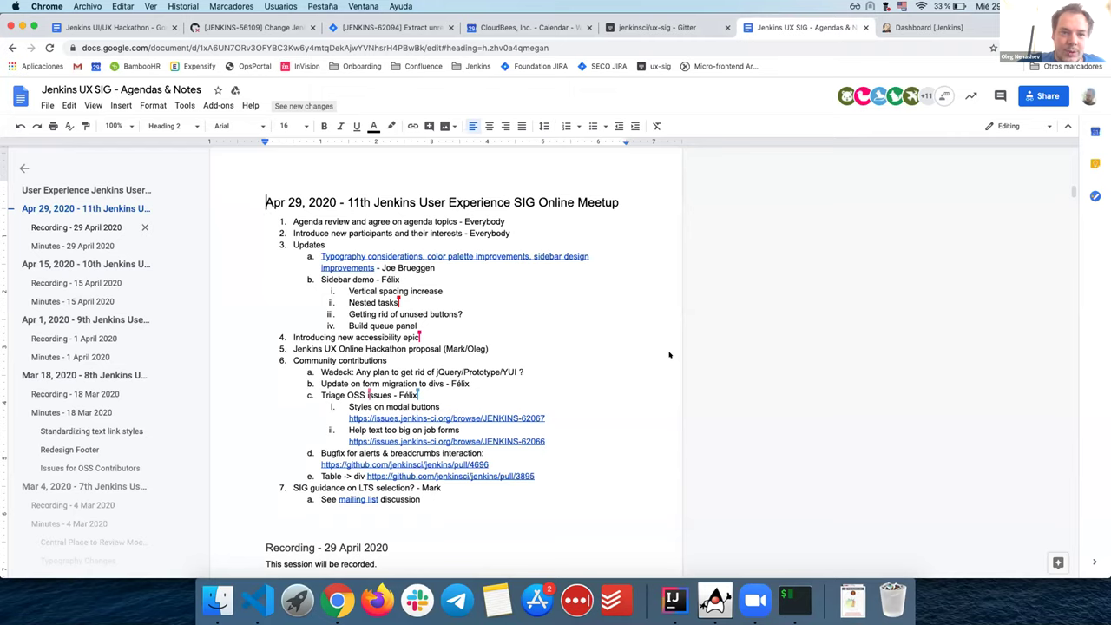
# Open the Jenkins UI/UX Hackathon document and review it from the overview and goals through to the sponsors and references
pyautogui.click(755, 599)
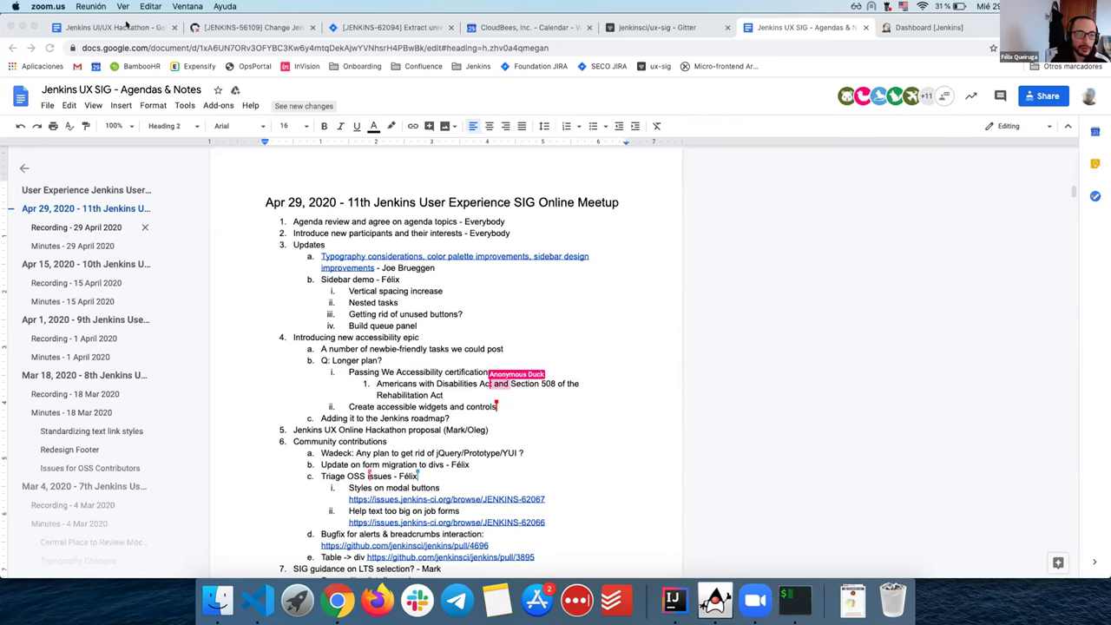
pyautogui.click(126, 25)
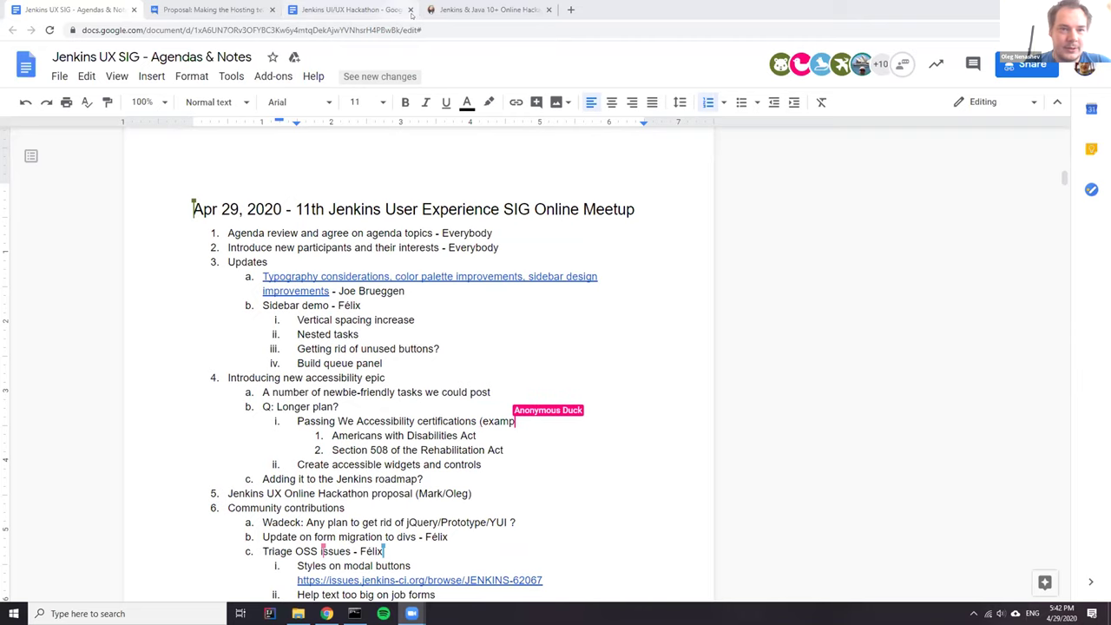
pyautogui.click(356, 12)
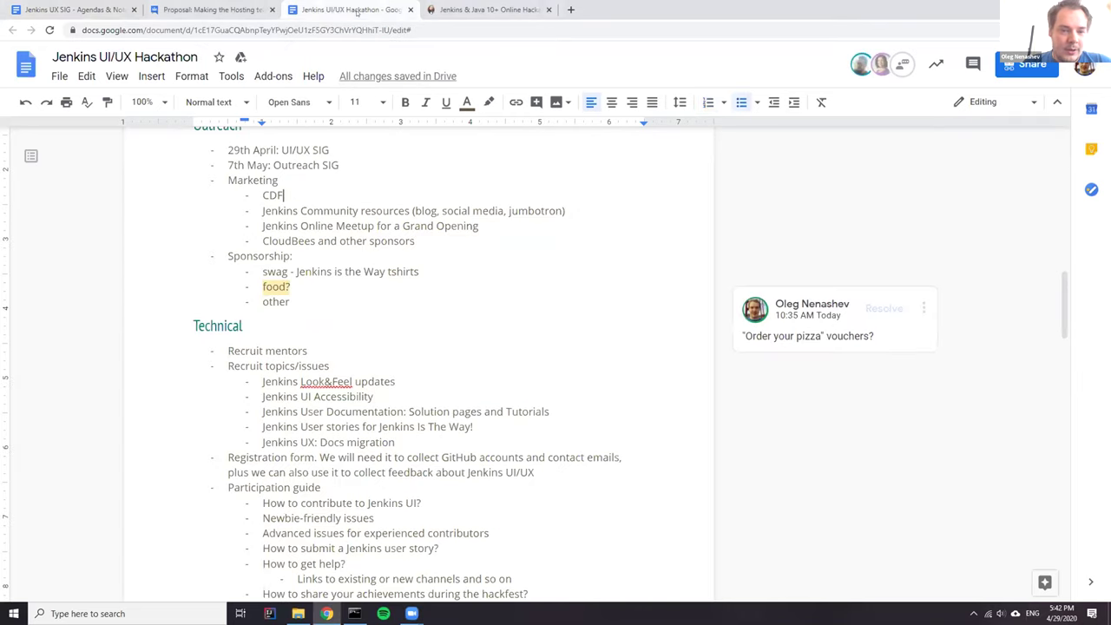
pyautogui.scroll(3, 385, 335)
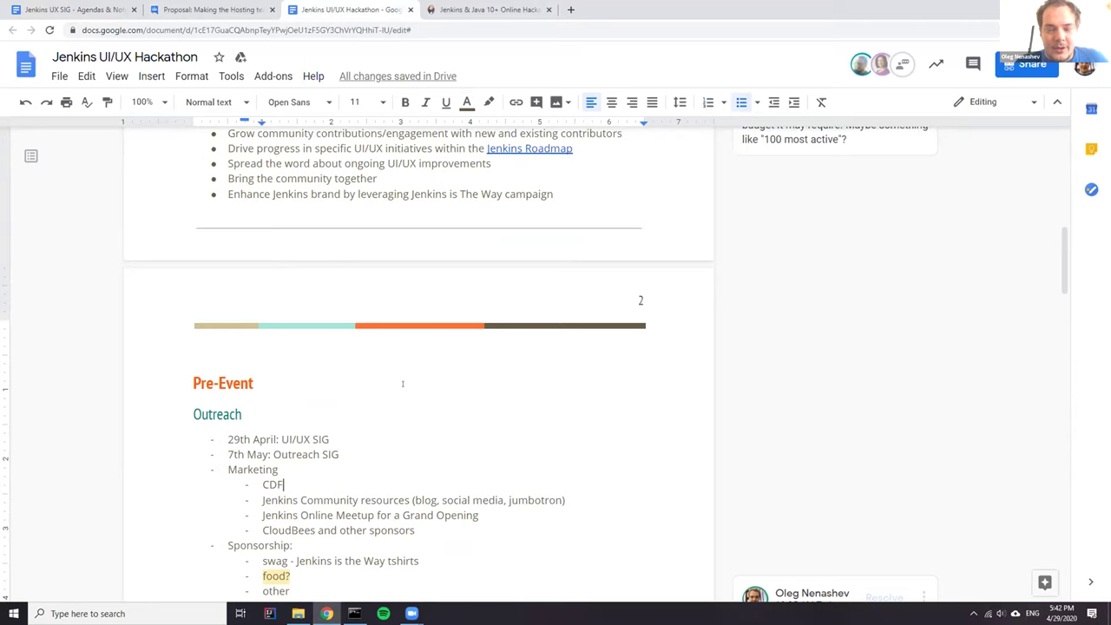
pyautogui.scroll(3, 405, 385)
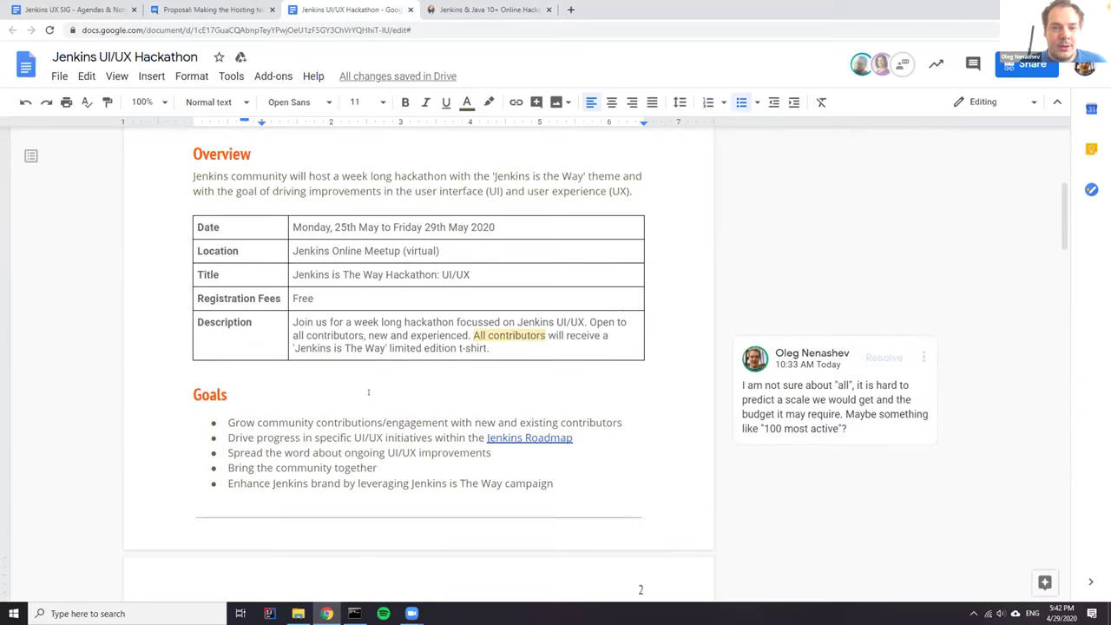
pyautogui.scroll(2, 368, 392)
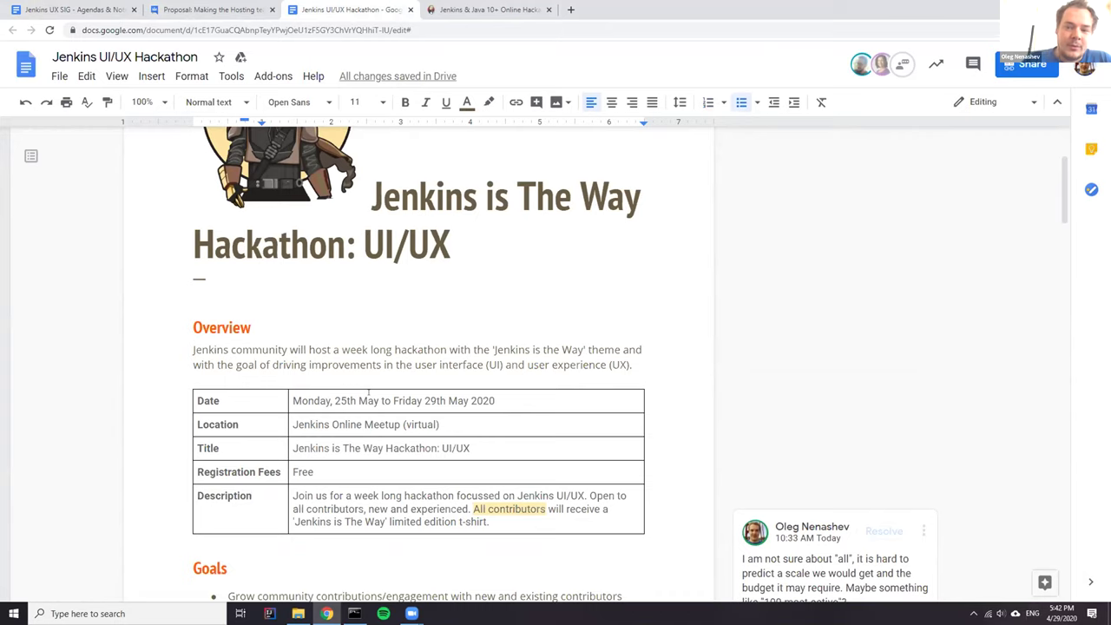
pyautogui.scroll(-20, 385, 374)
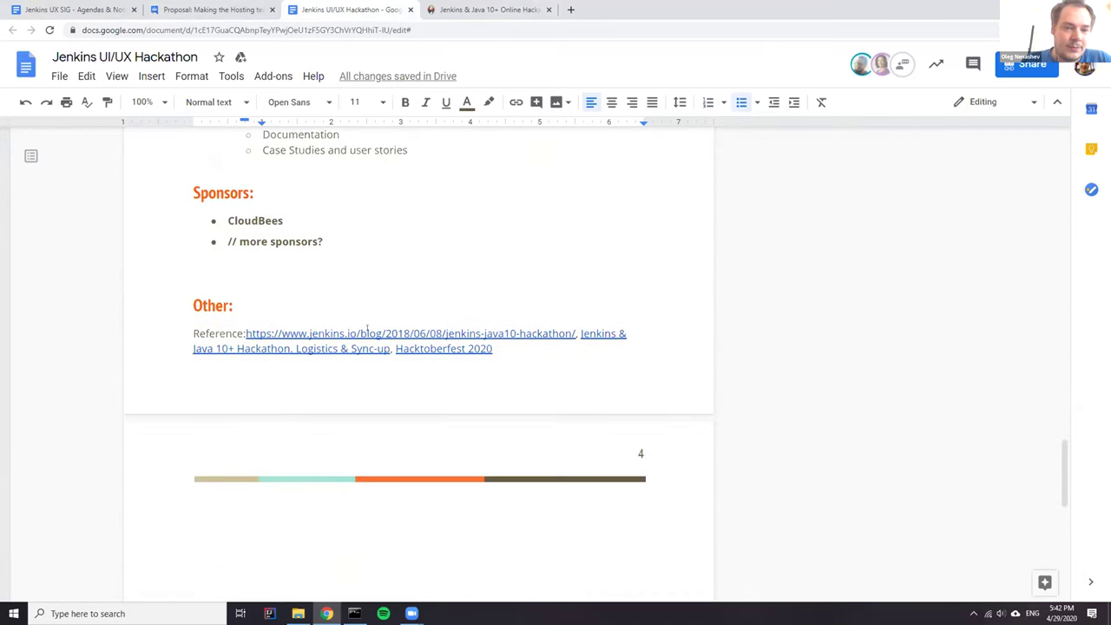
# Open the Java 10+ hackathon blog post linked under Other, read its scope and organization, and return to the Jenkins UI/UX Hackathon document
pyautogui.click(367, 333)
pyautogui.click(345, 352)
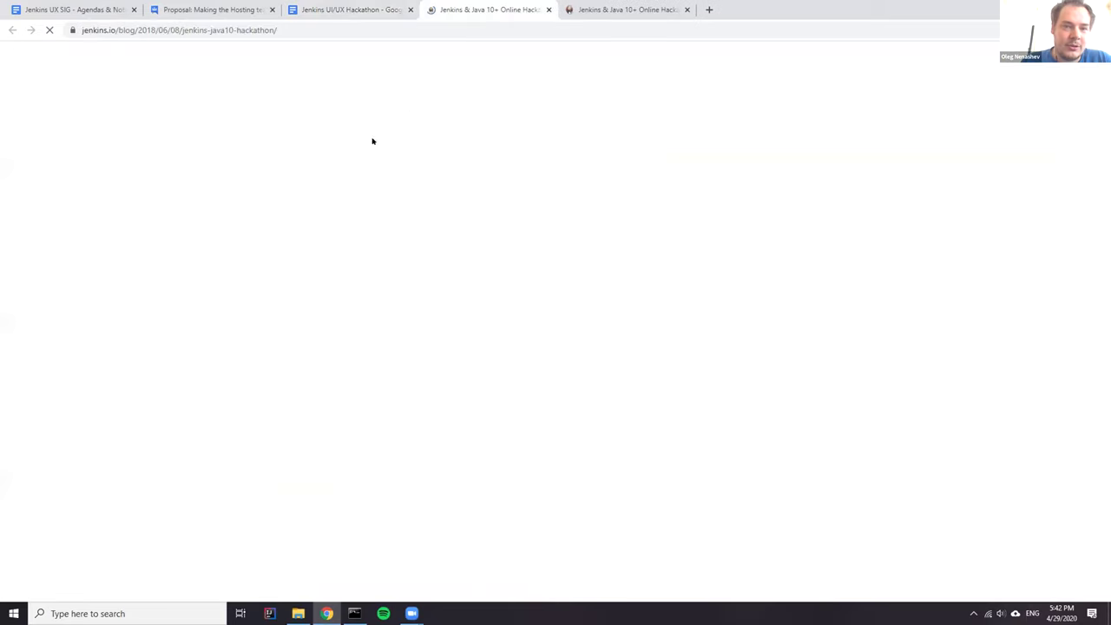
pyautogui.scroll(-4, 355, 291)
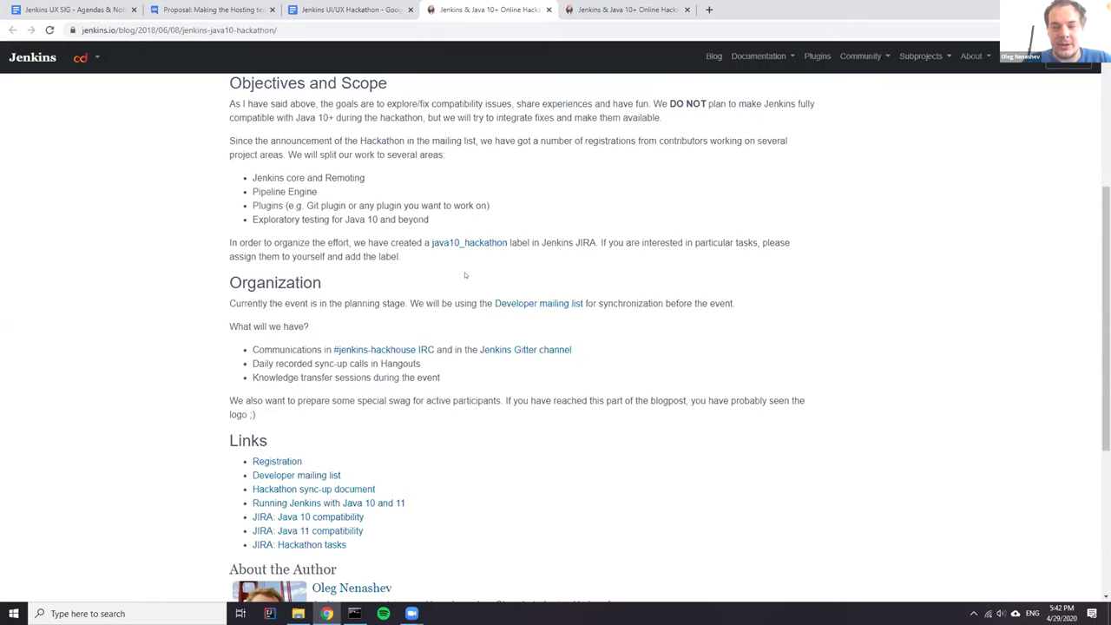
pyautogui.click(371, 9)
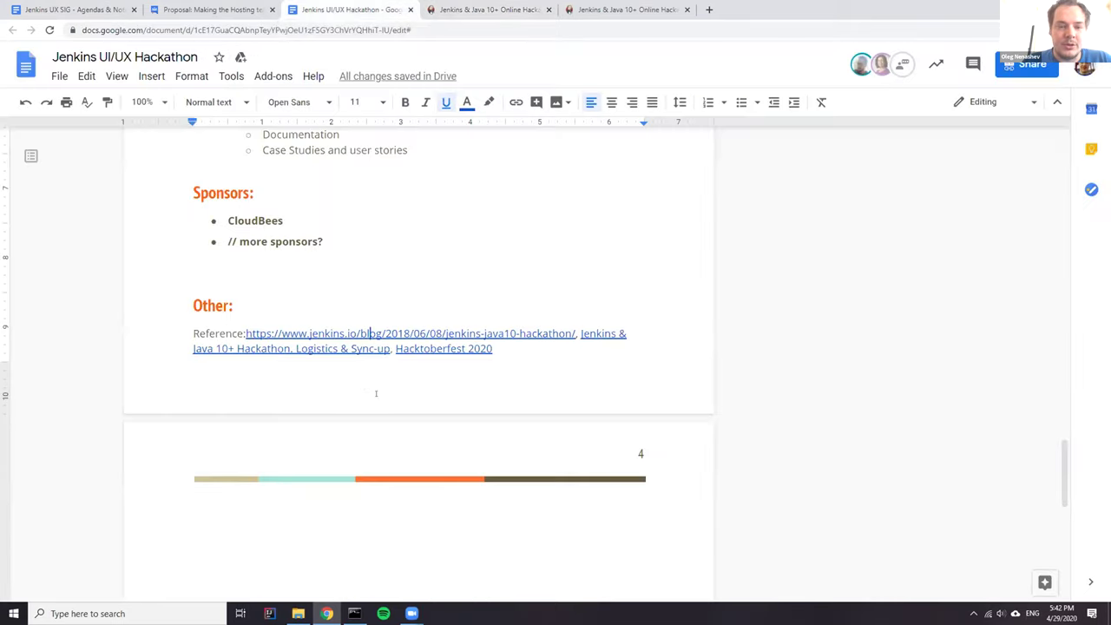
# Open the Hacktoberfest 2020 link under Other, look through its quick start, issue queries and featured projects, and return to the hackathon document
pyautogui.click(448, 348)
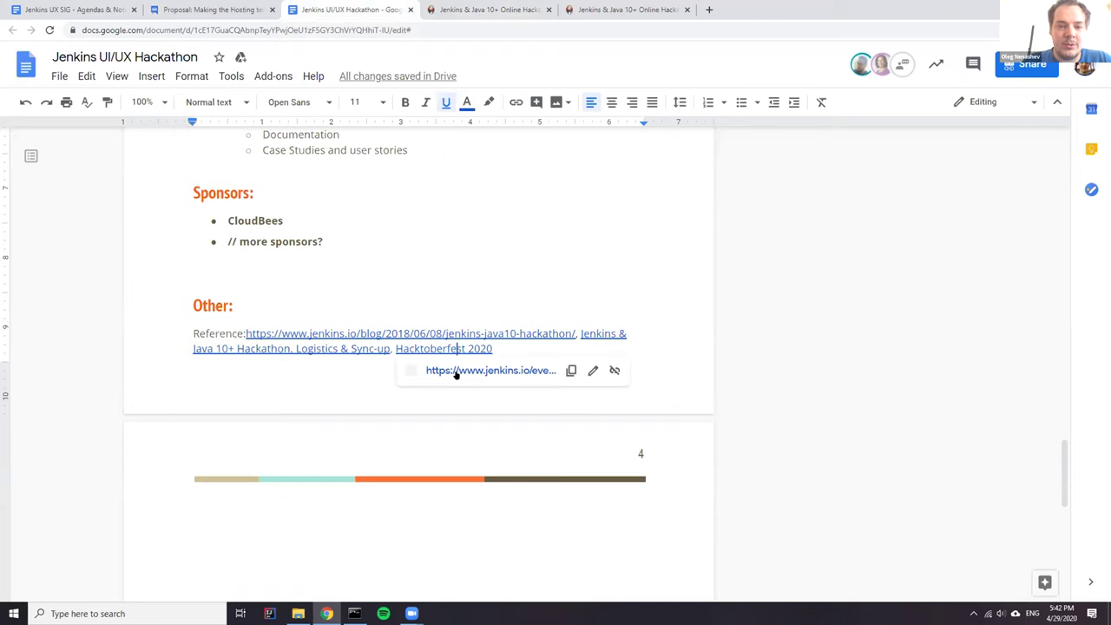
pyautogui.click(454, 370)
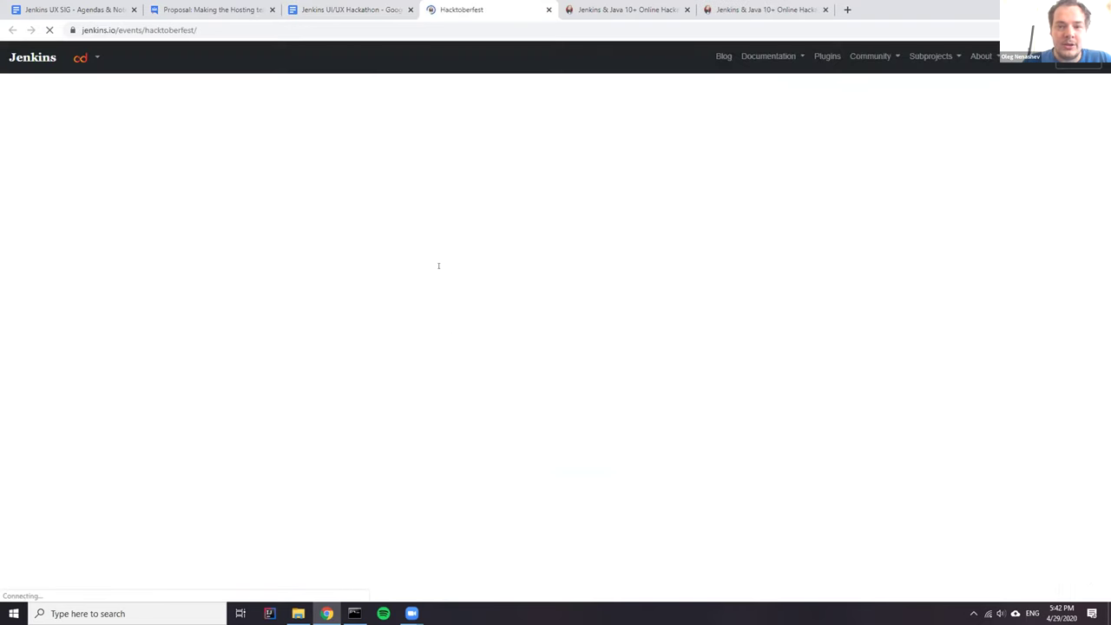
pyautogui.scroll(-2, 382, 294)
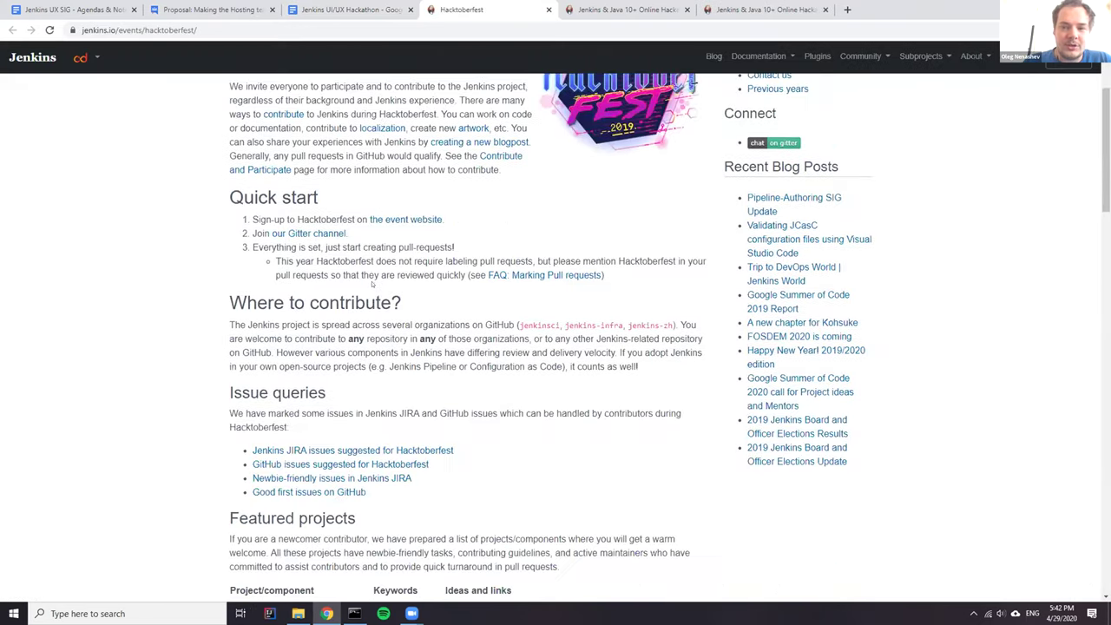
pyautogui.scroll(-1, 431, 310)
pyautogui.scroll(-8, 399, 295)
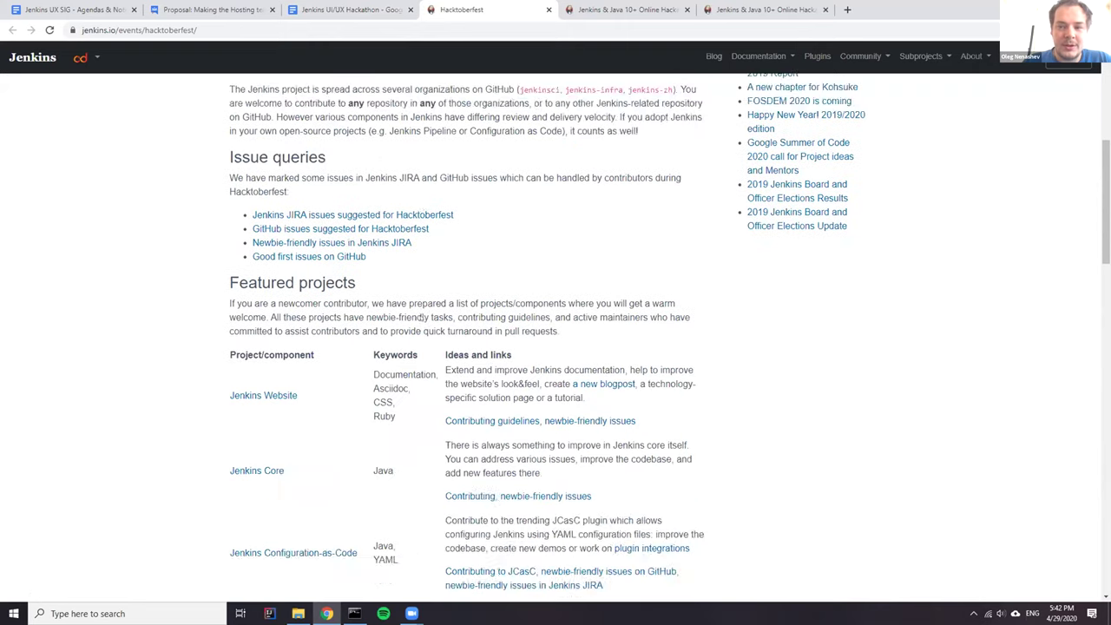
pyautogui.scroll(-1, 343, 276)
pyautogui.scroll(8, 334, 275)
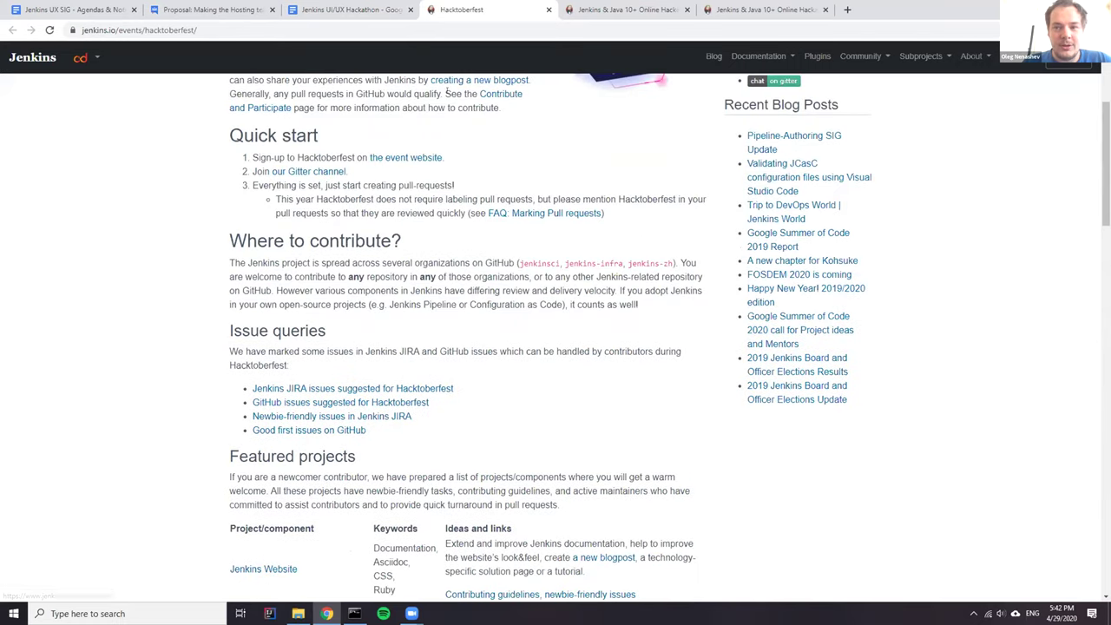
pyautogui.click(347, 9)
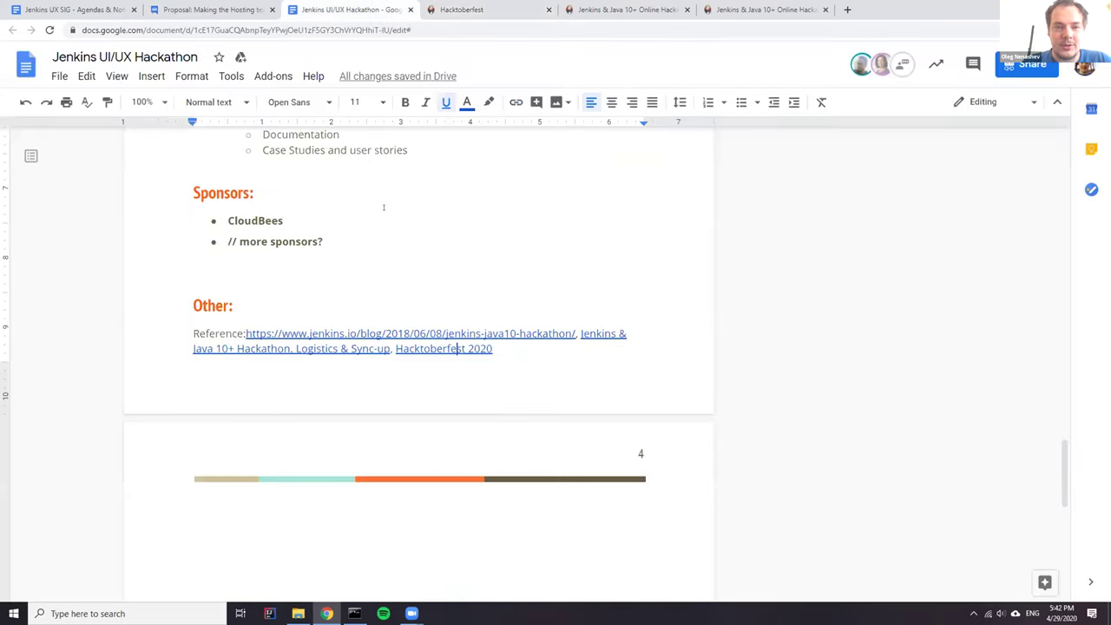
# Review the hackathon document from the overview and goals to the pre-event plans, highlighting the Jenkins Look&Feel updates topic
pyautogui.scroll(20, 382, 207)
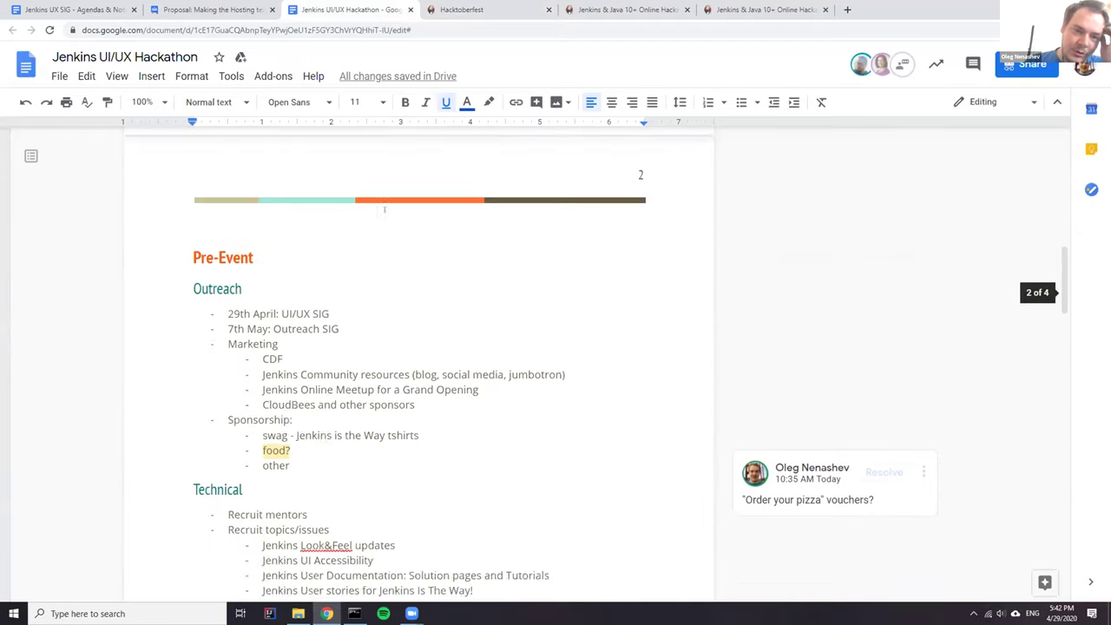
pyautogui.scroll(1, 383, 209)
pyautogui.scroll(10, 383, 209)
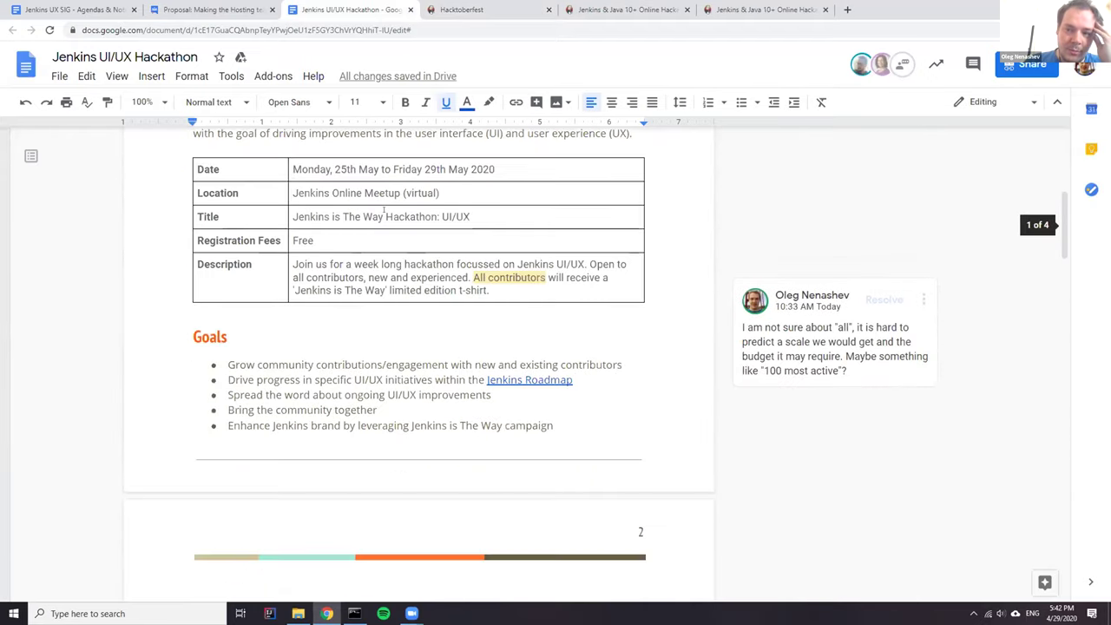
pyautogui.scroll(1, 384, 228)
pyautogui.scroll(-2, 390, 228)
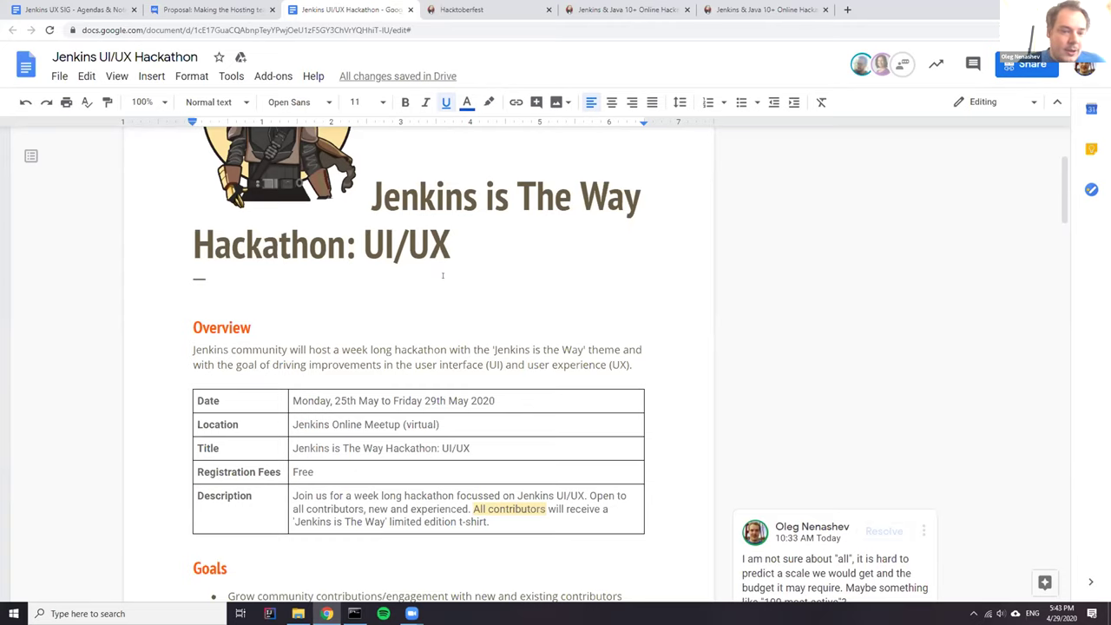
pyautogui.scroll(-5, 443, 275)
pyautogui.scroll(-3, 441, 290)
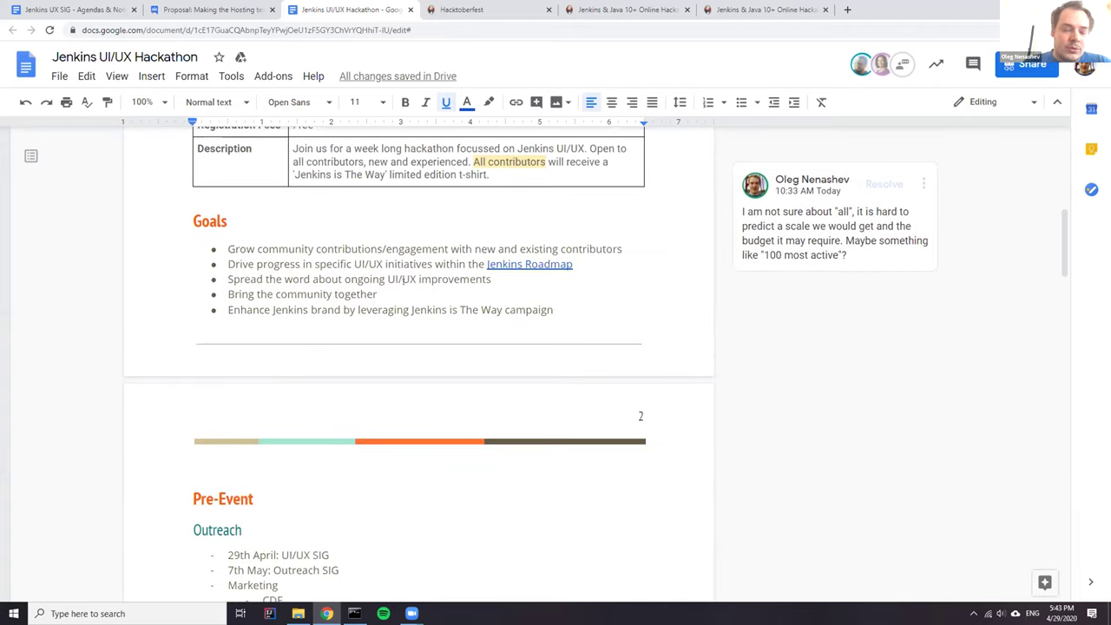
pyautogui.scroll(-10, 410, 300)
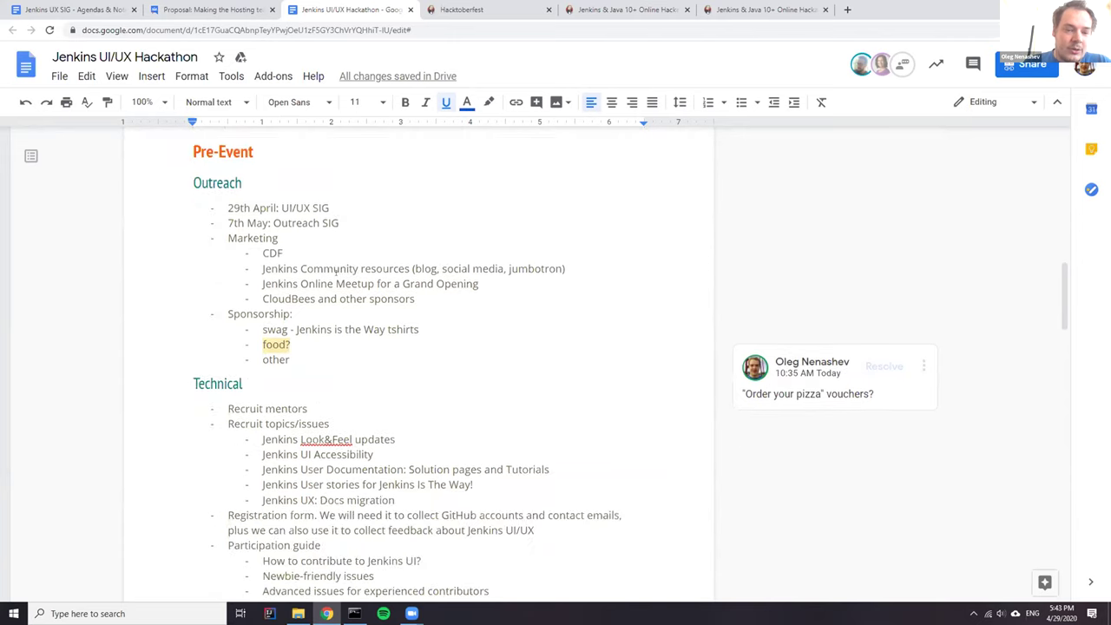
pyautogui.moveTo(357, 323); pyautogui.dragTo(395, 324)
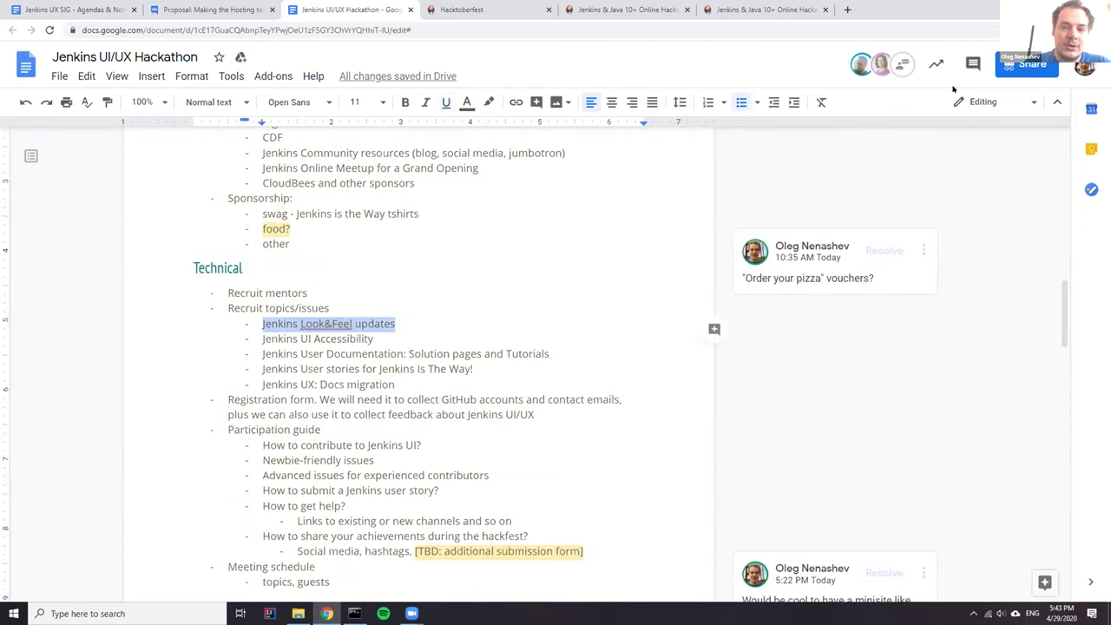
# Open the Jenkins roadmap at jenkins.io/project/roadmap in a new tab and examine the User experience and interface items
pyautogui.click(847, 8)
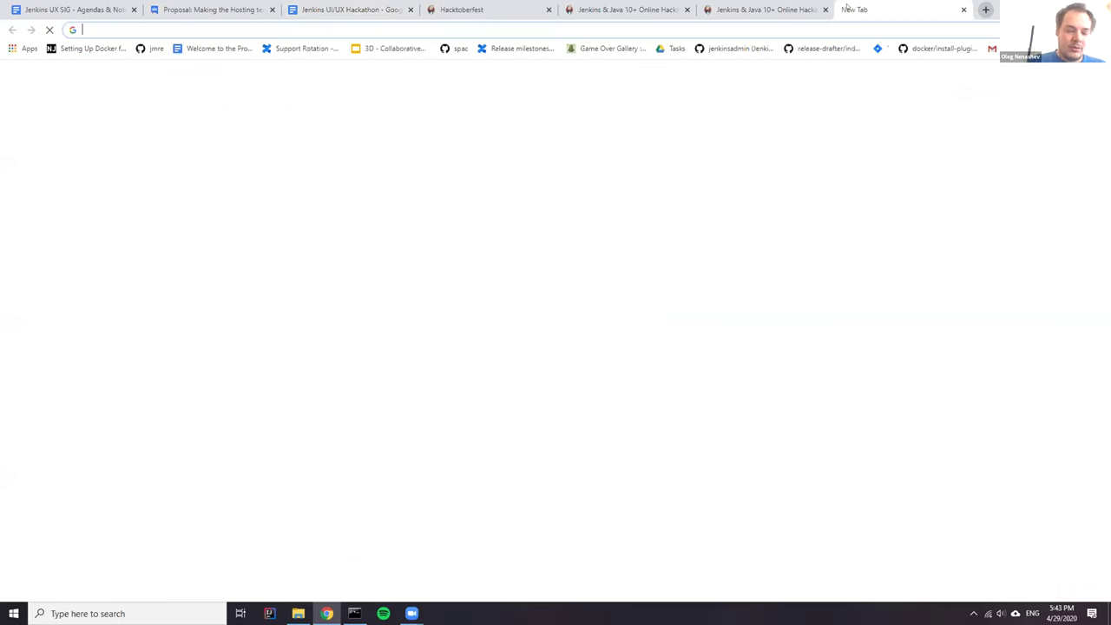
pyautogui.write('jenkins.io/pr')
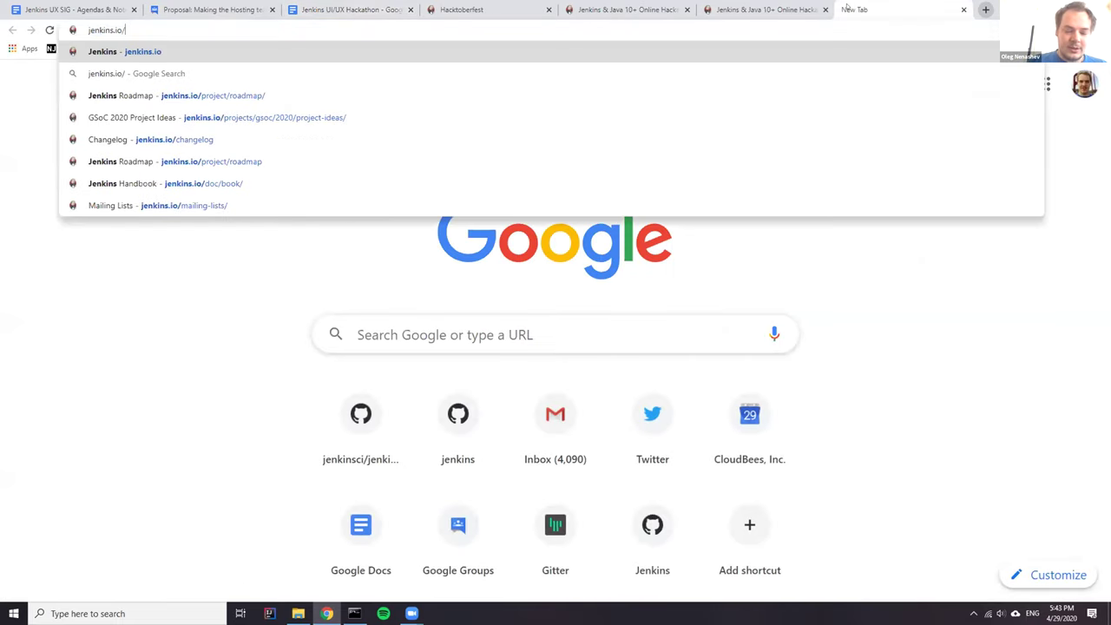
pyautogui.press('Down')
pyautogui.press('Down')
pyautogui.press('Down')
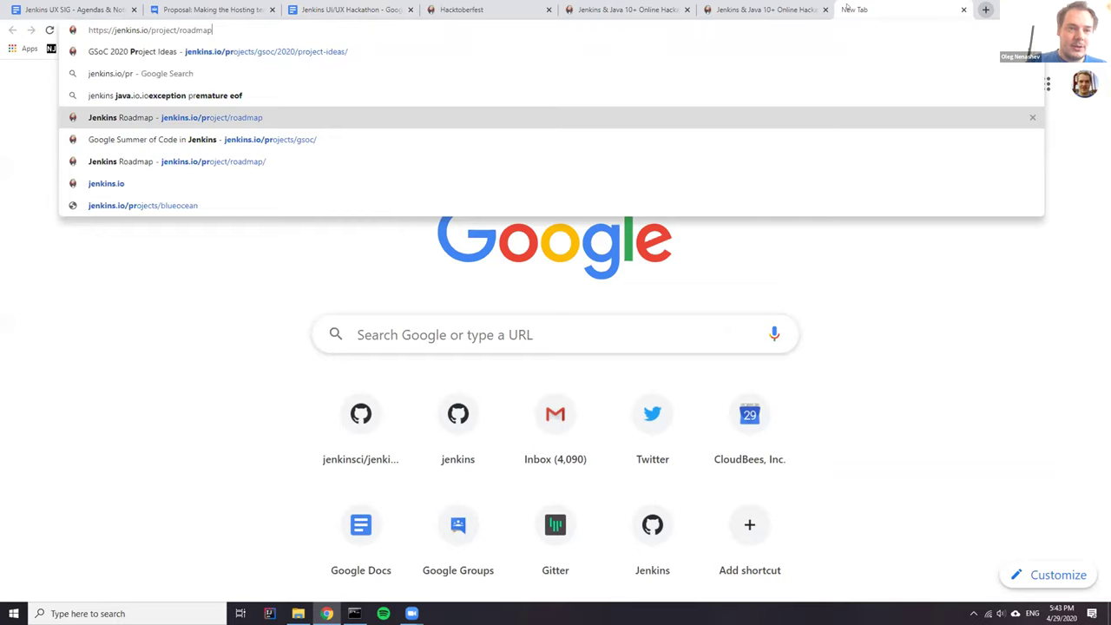
pyautogui.press('Return')
pyautogui.scroll(-2, 550, 237)
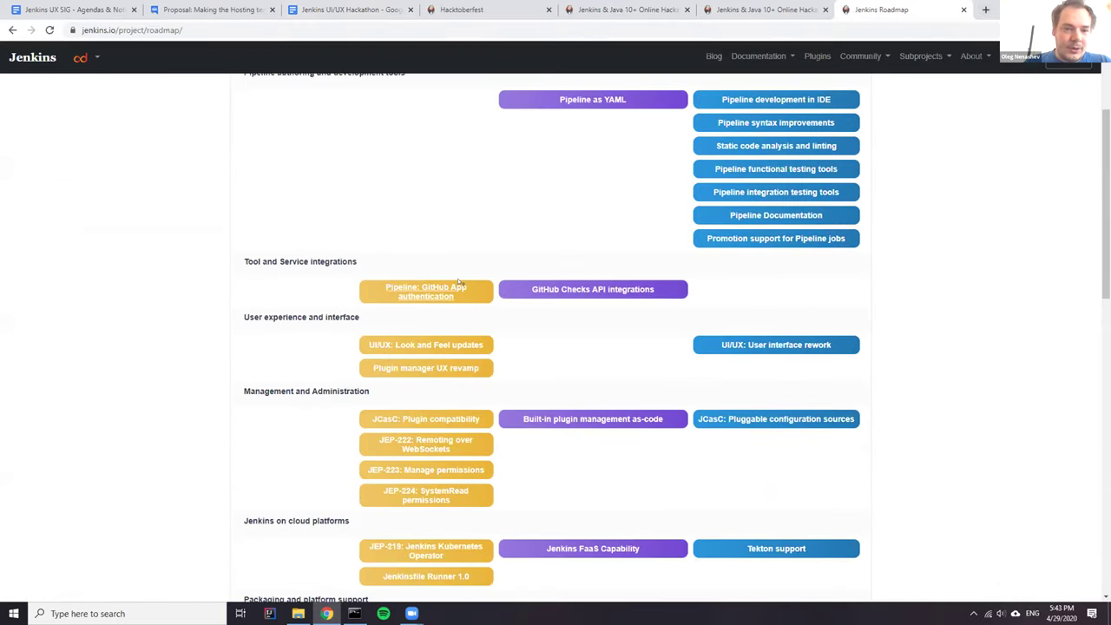
pyautogui.scroll(1, 460, 282)
pyautogui.scroll(-2, 425, 235)
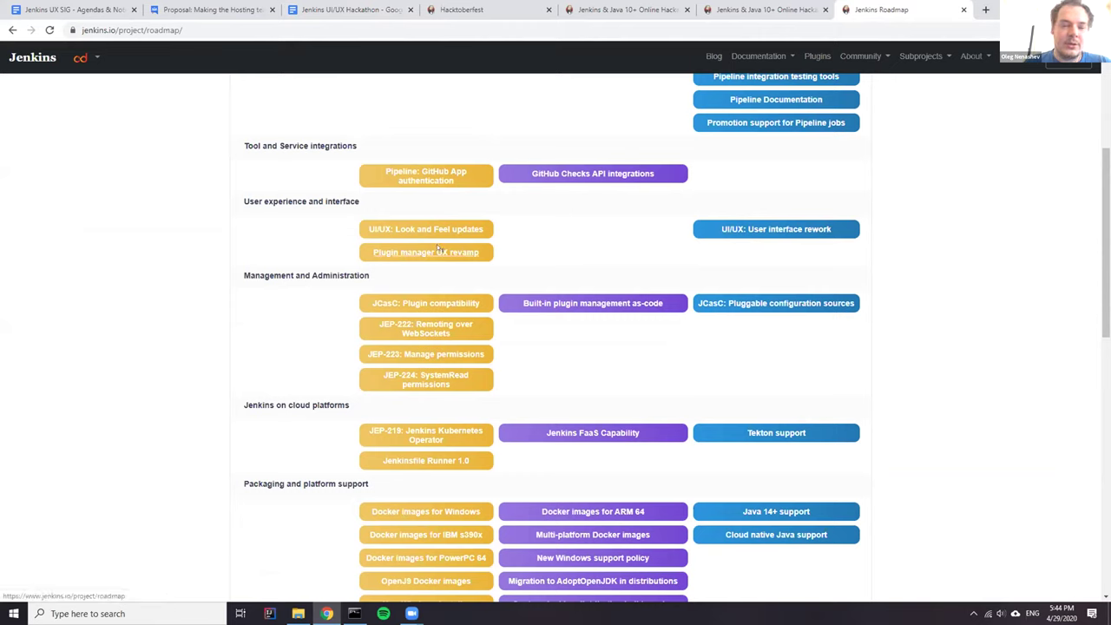
# Return to the Jenkins UI/UX Hackathon document and point out the UI Accessibility and User Documentation topics under Recruit topics/issues
pyautogui.click(734, 10)
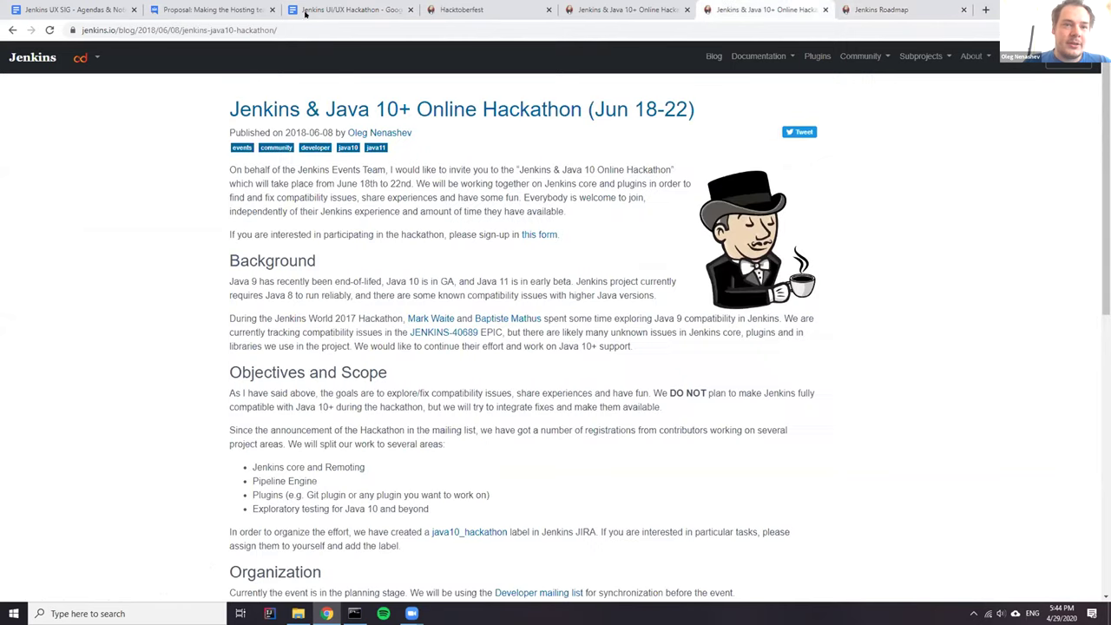
pyautogui.click(339, 10)
pyautogui.click(358, 338)
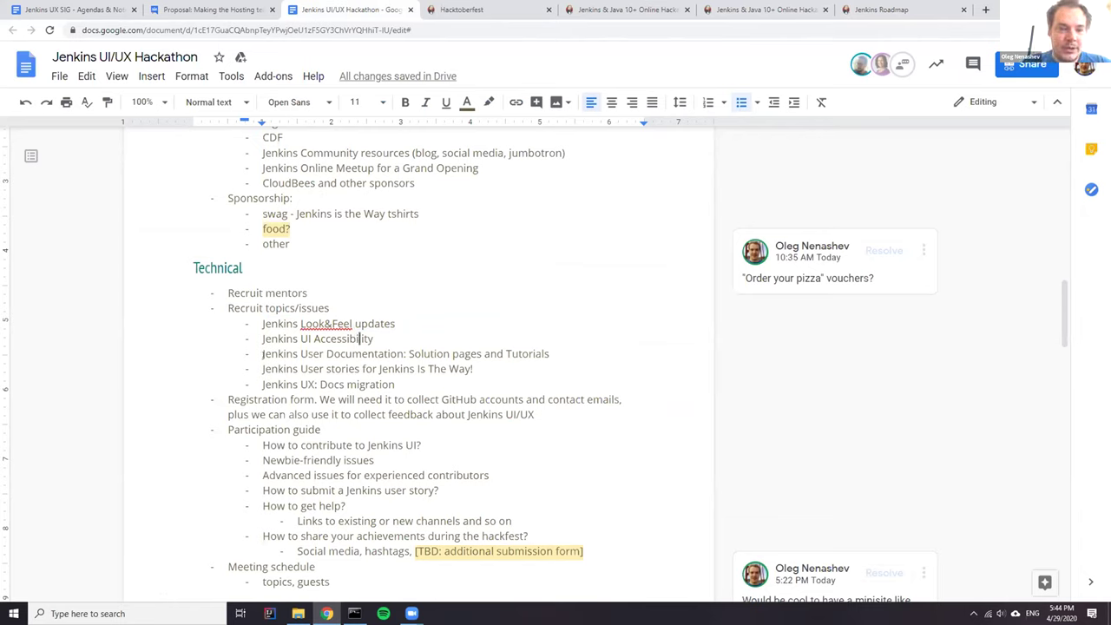
pyautogui.moveTo(262, 354); pyautogui.dragTo(550, 347)
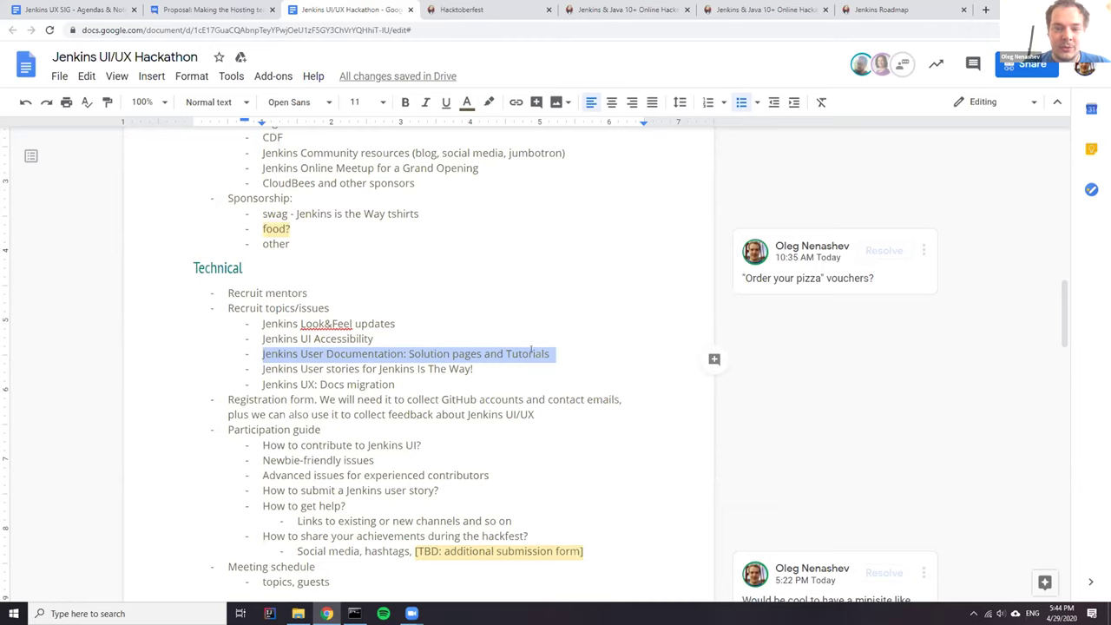
# Add "from wiki" to the end of the "Jenkins UX: Docs migration" topic
pyautogui.click(420, 387)
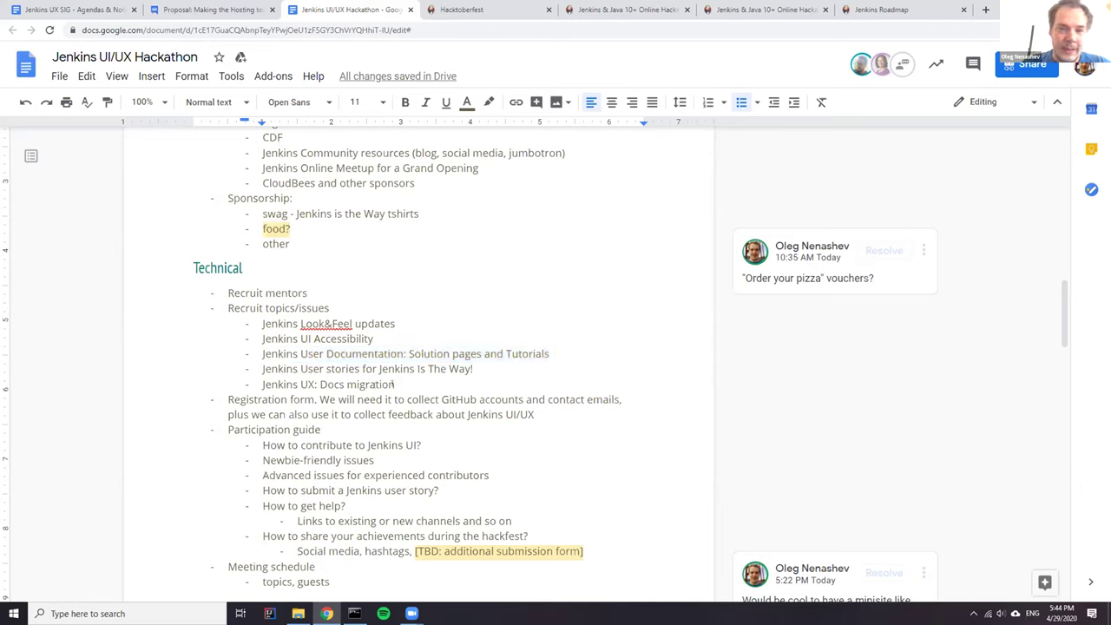
pyautogui.moveTo(420, 387); pyautogui.dragTo(246, 385)
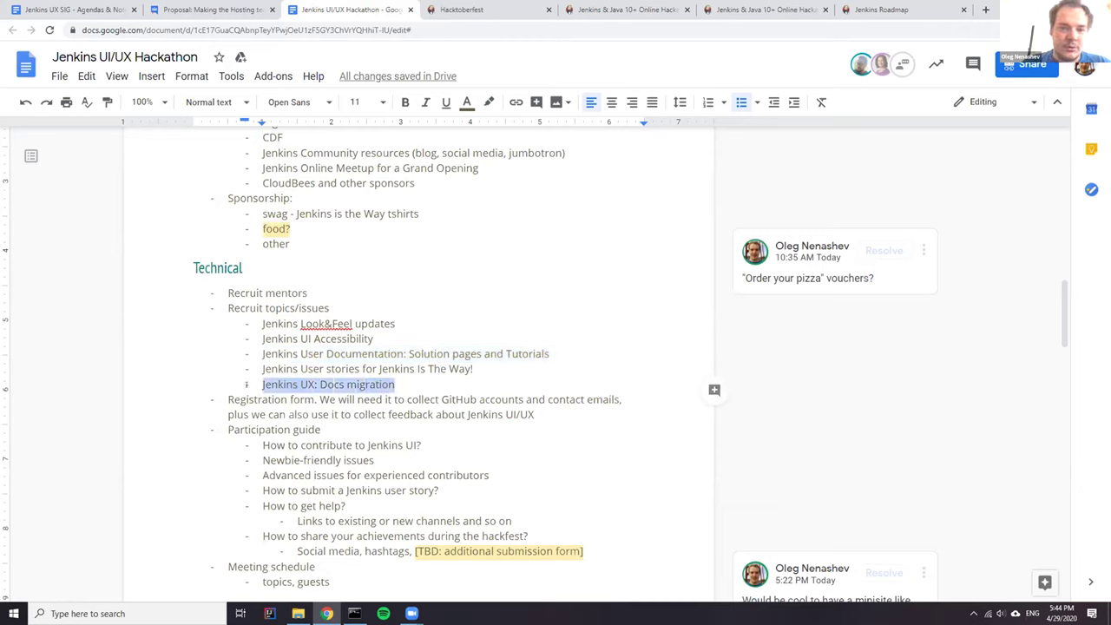
pyautogui.click(405, 378)
pyautogui.write('from ')
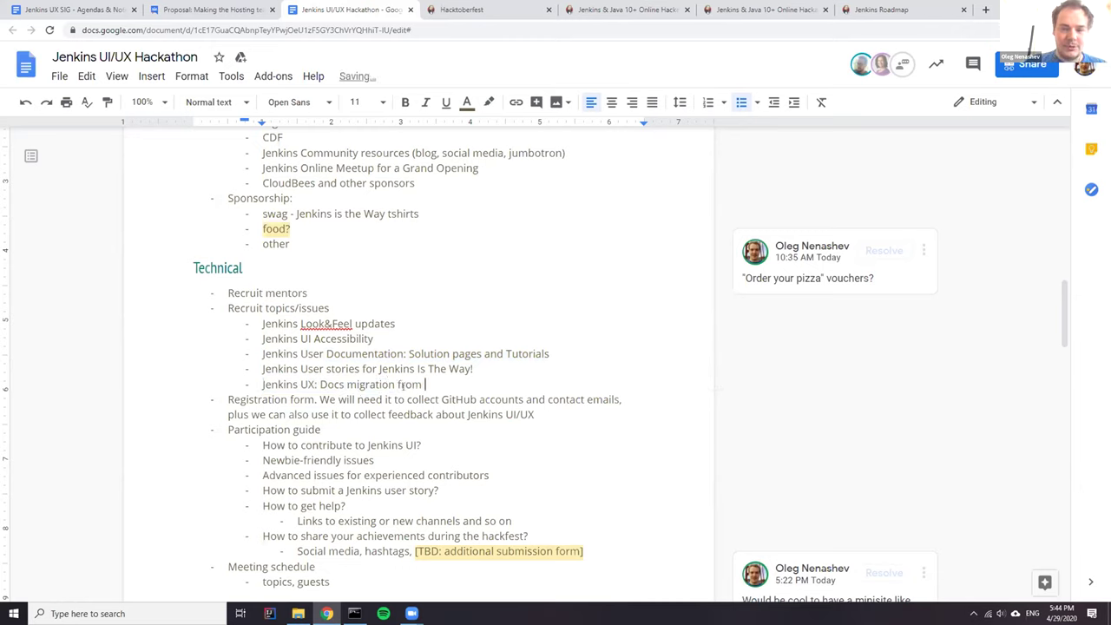
pyautogui.write('wiki')
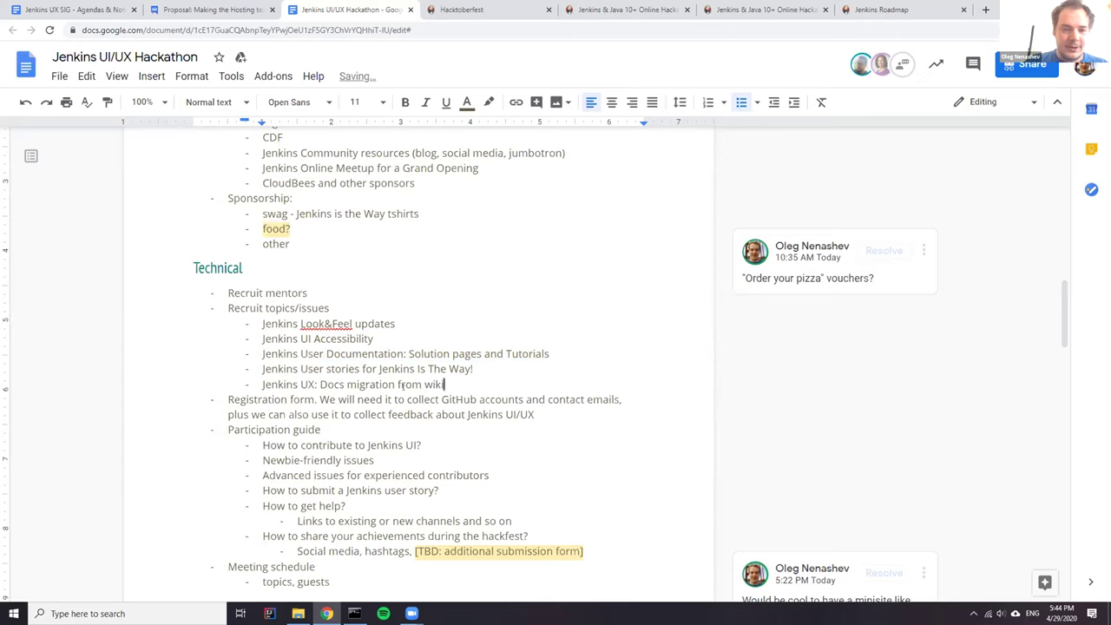
# Highlight the Jenkins user stories topic, and the developer meetups and grand opening in the Week of Event meetings
pyautogui.tripleClick(397, 369)
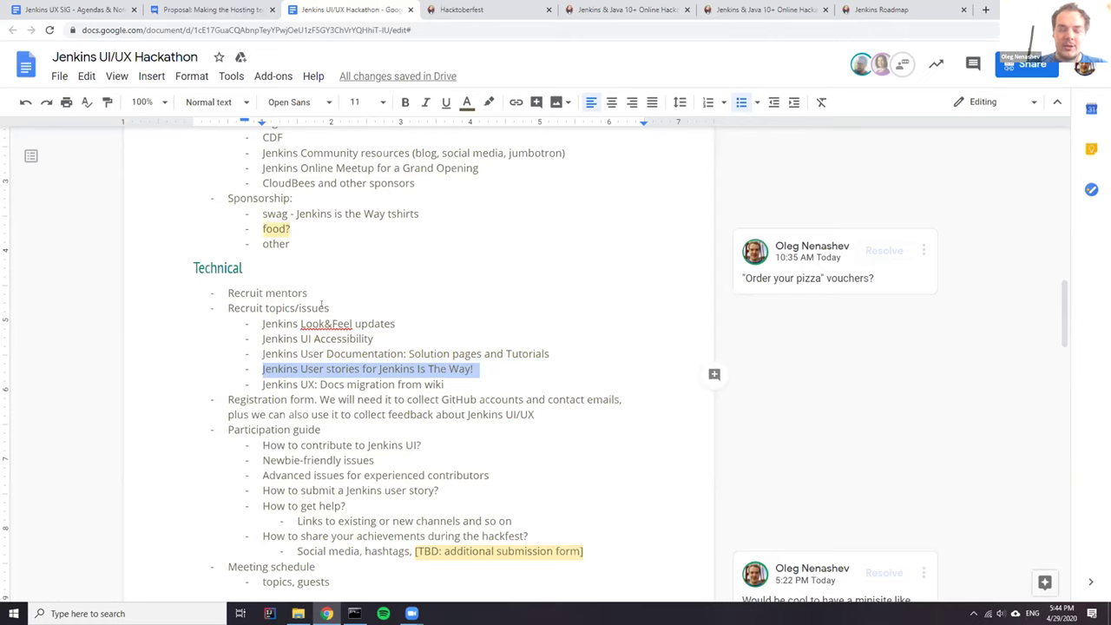
pyautogui.click(338, 380)
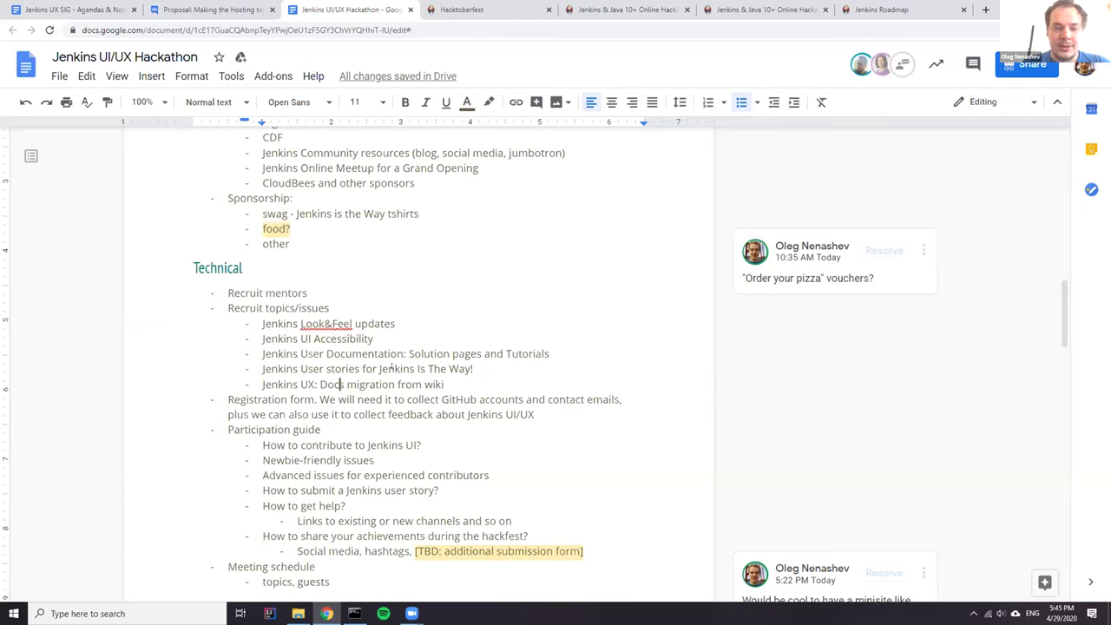
pyautogui.scroll(-3, 383, 356)
pyautogui.scroll(-6, 308, 357)
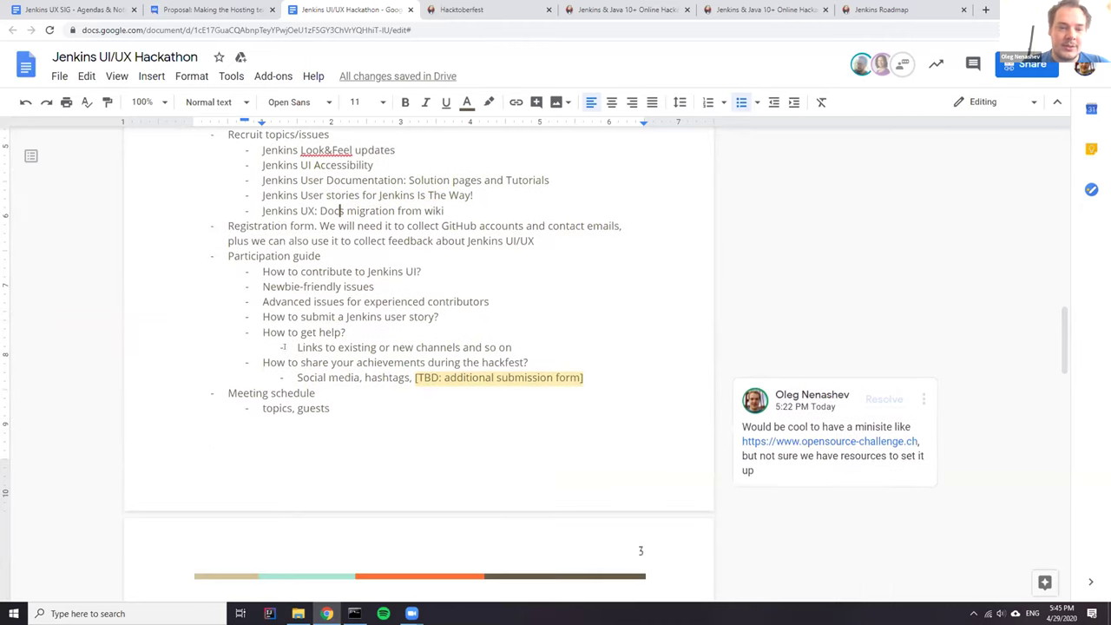
pyautogui.moveTo(536, 373); pyautogui.dragTo(201, 356)
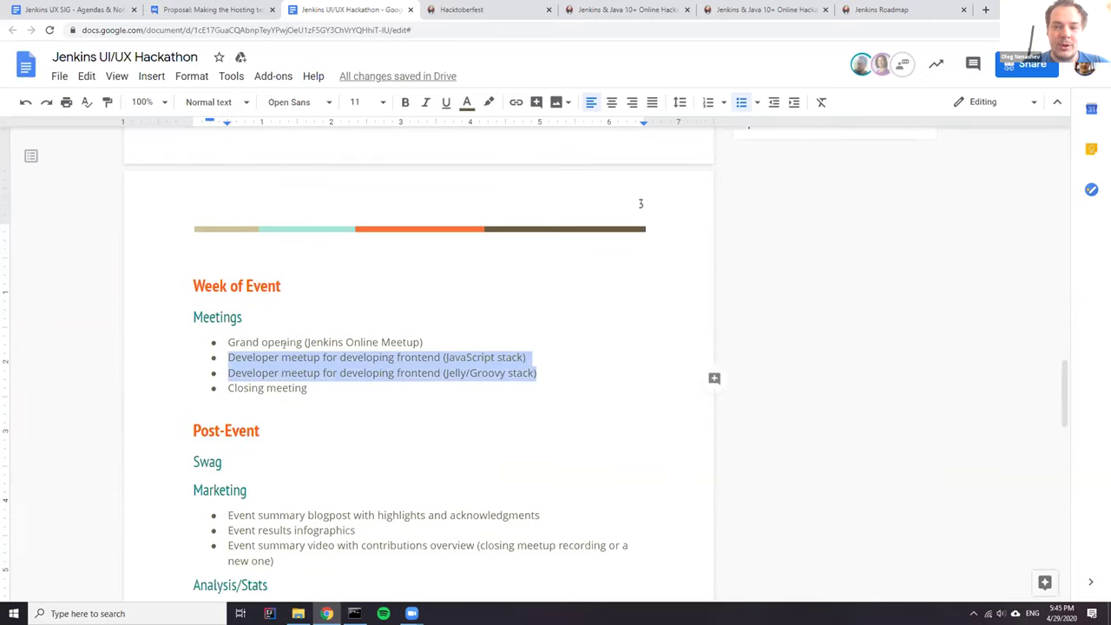
pyautogui.click(396, 364)
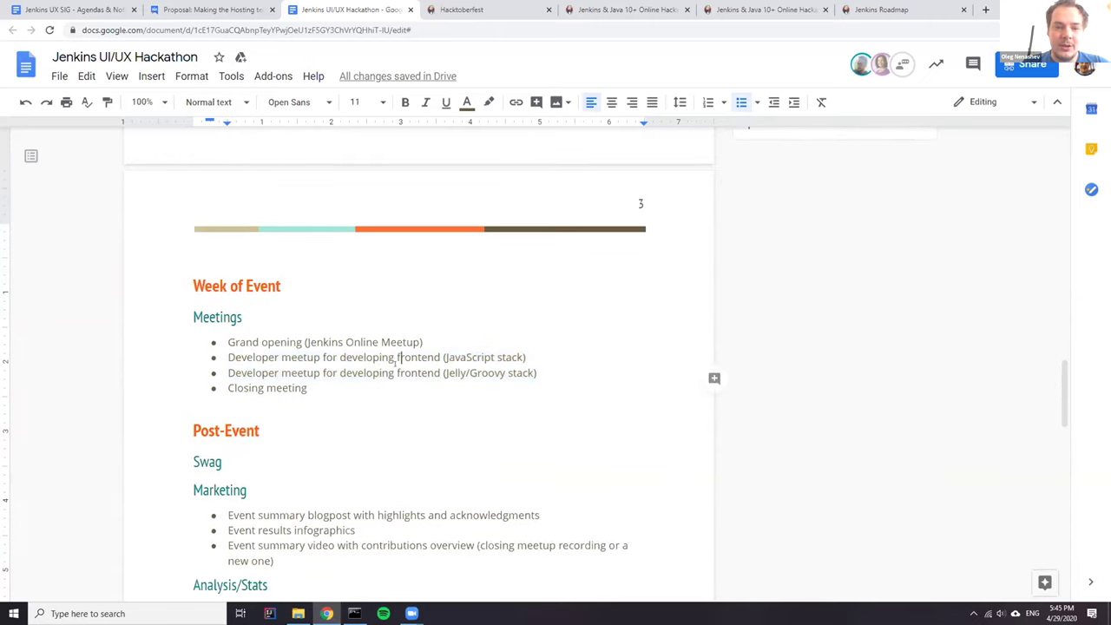
pyautogui.tripleClick(321, 340)
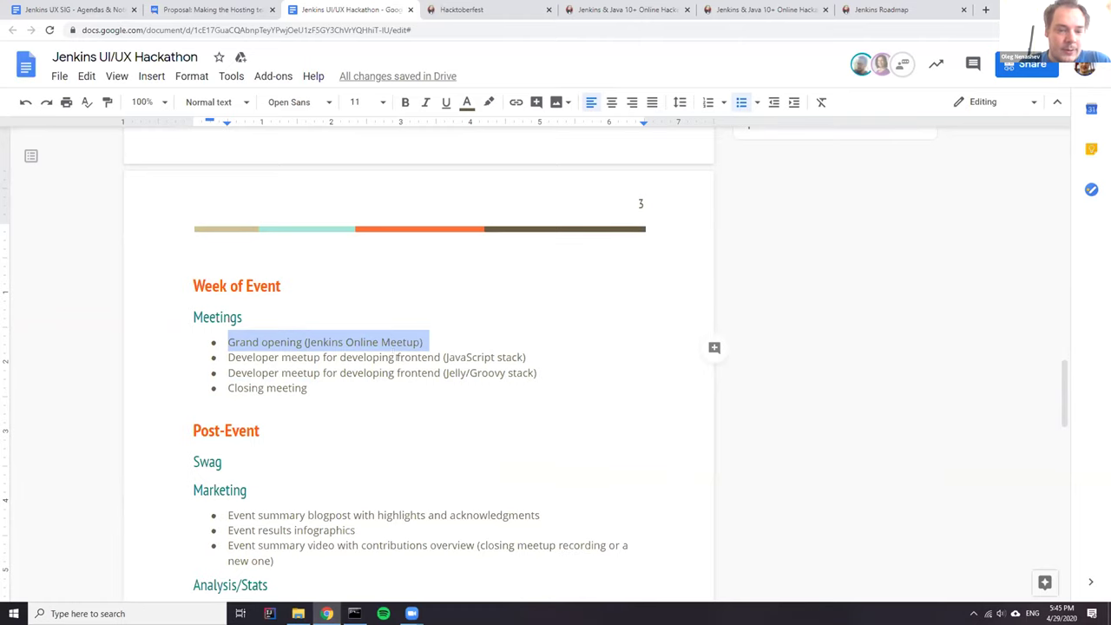
# Go back up through the participation guide and technical topics to the Pre-Event Outreach section
pyautogui.scroll(3, 404, 301)
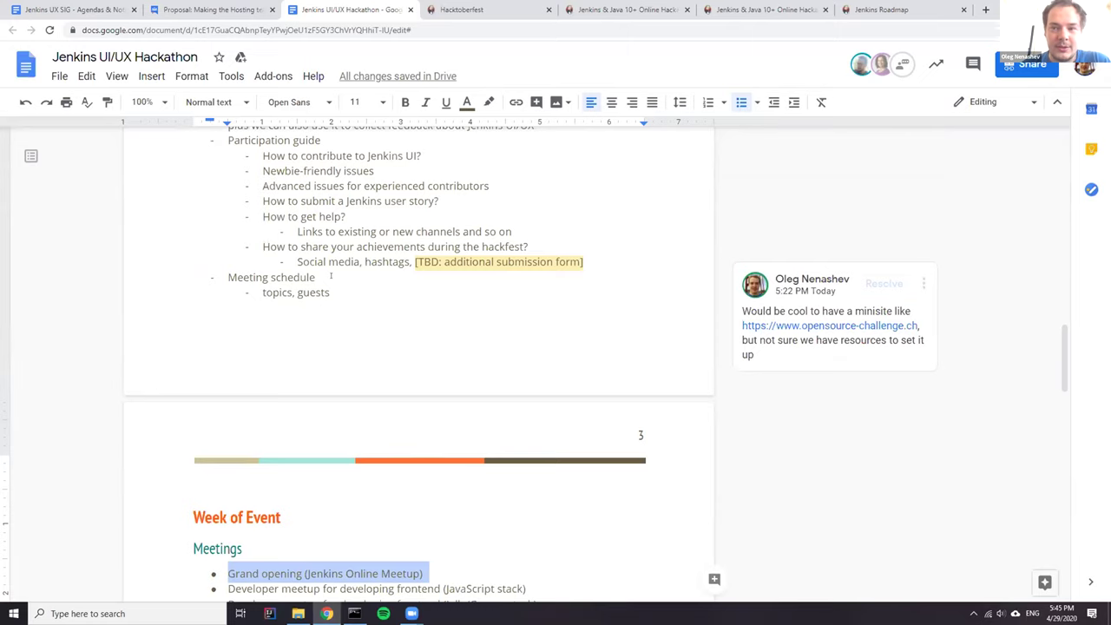
pyautogui.scroll(1, 315, 216)
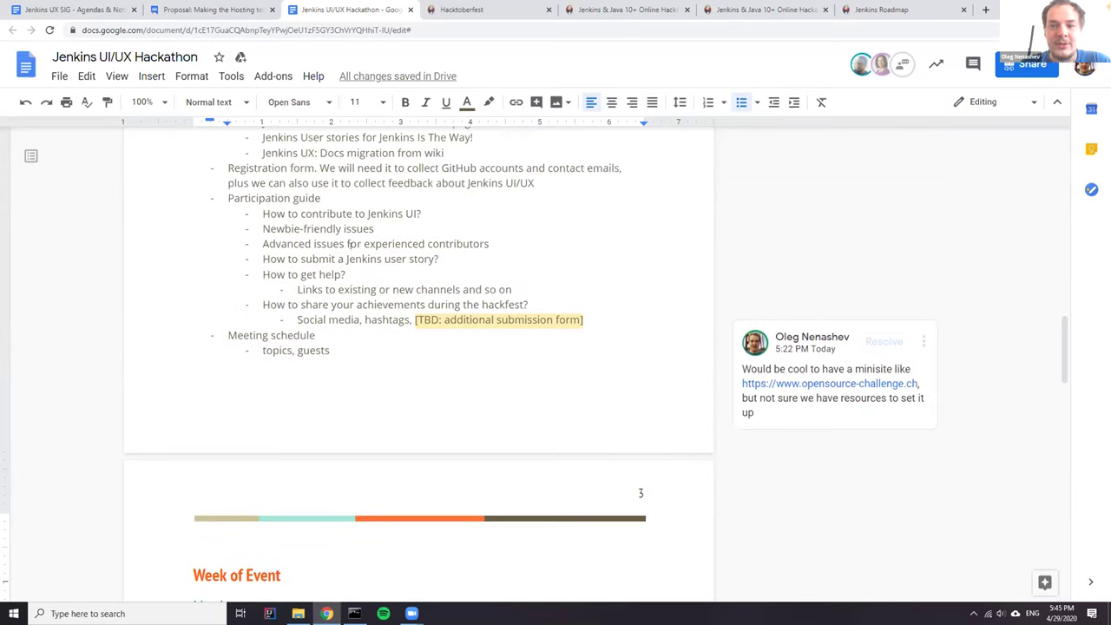
pyautogui.scroll(2, 350, 252)
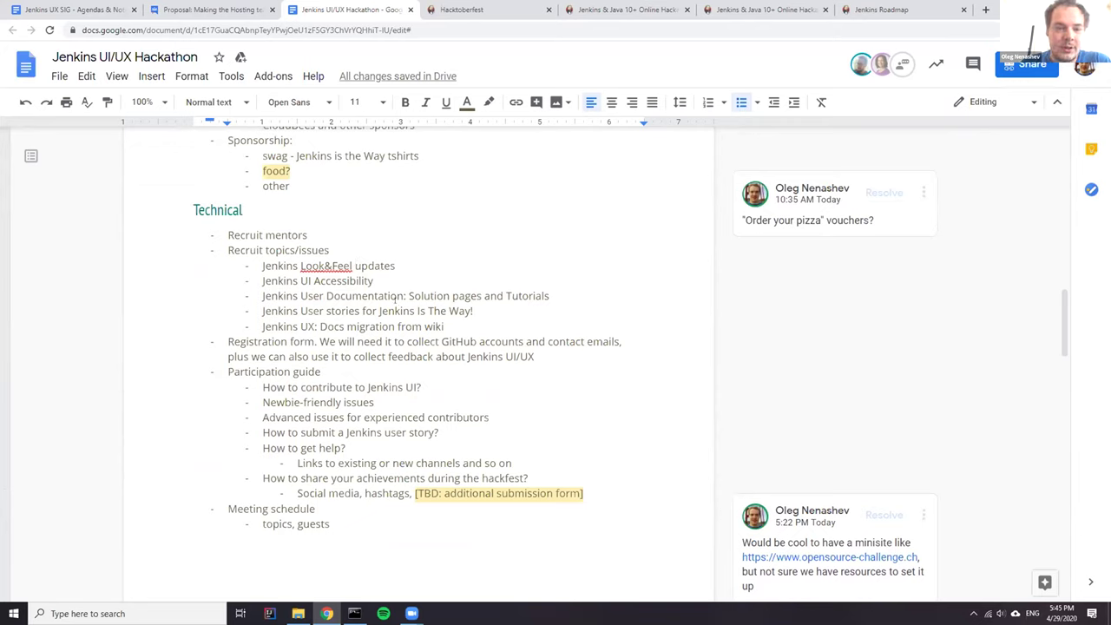
pyautogui.scroll(4, 386, 297)
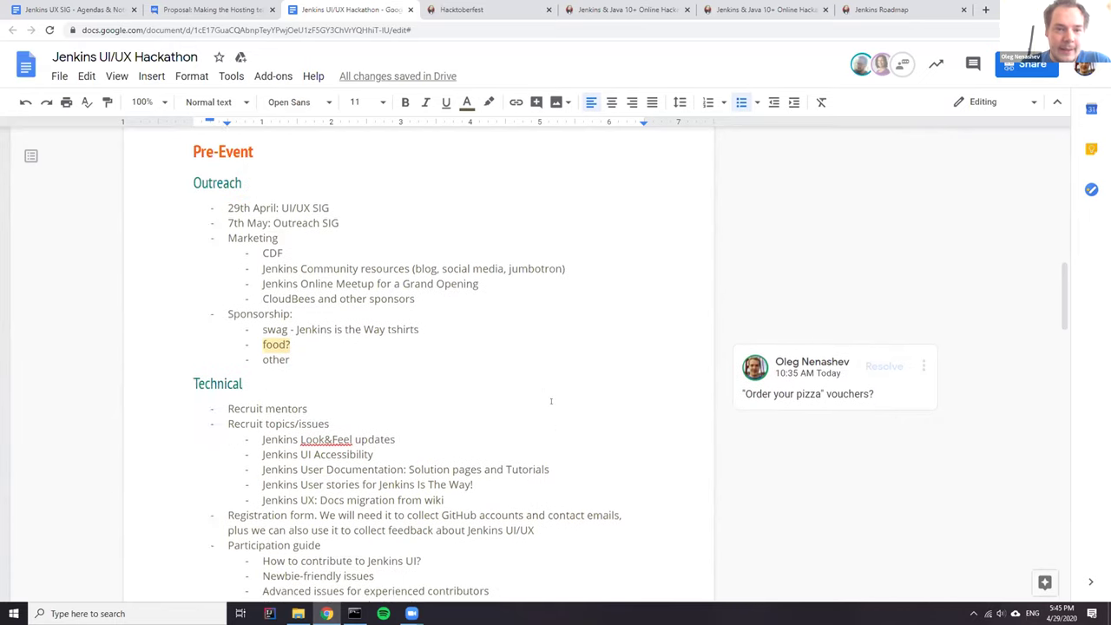
pyautogui.scroll(1, 529, 385)
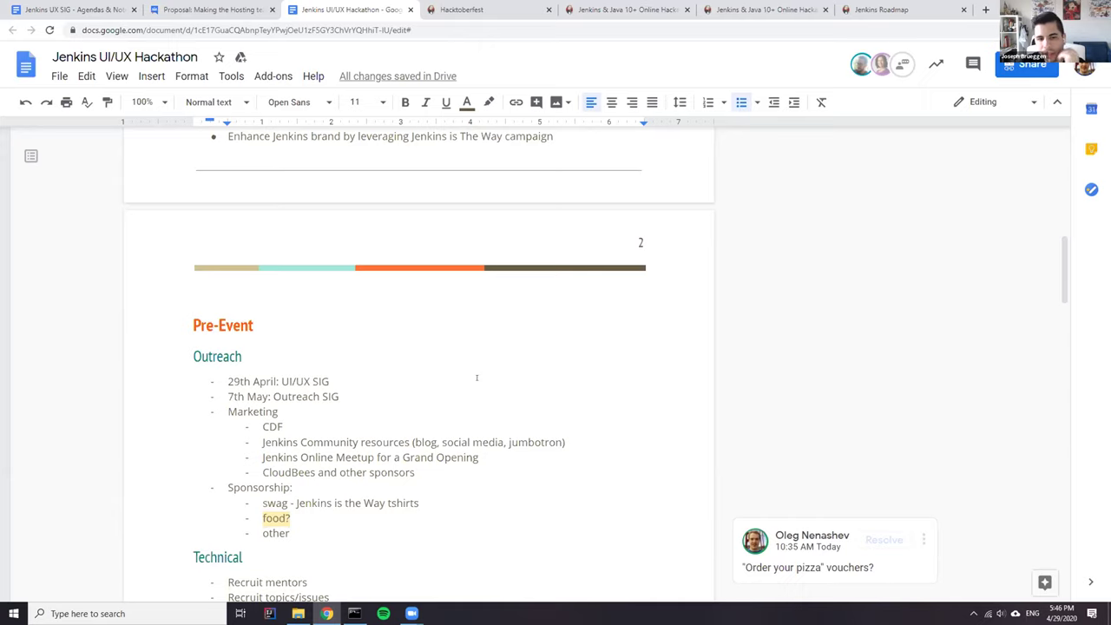
# Review the hackathon plan from Pre-Event Outreach down to the Week of Event meetings and Post-Event section, clear the text highlight, and return to the Technical topics
pyautogui.scroll(1, 460, 350)
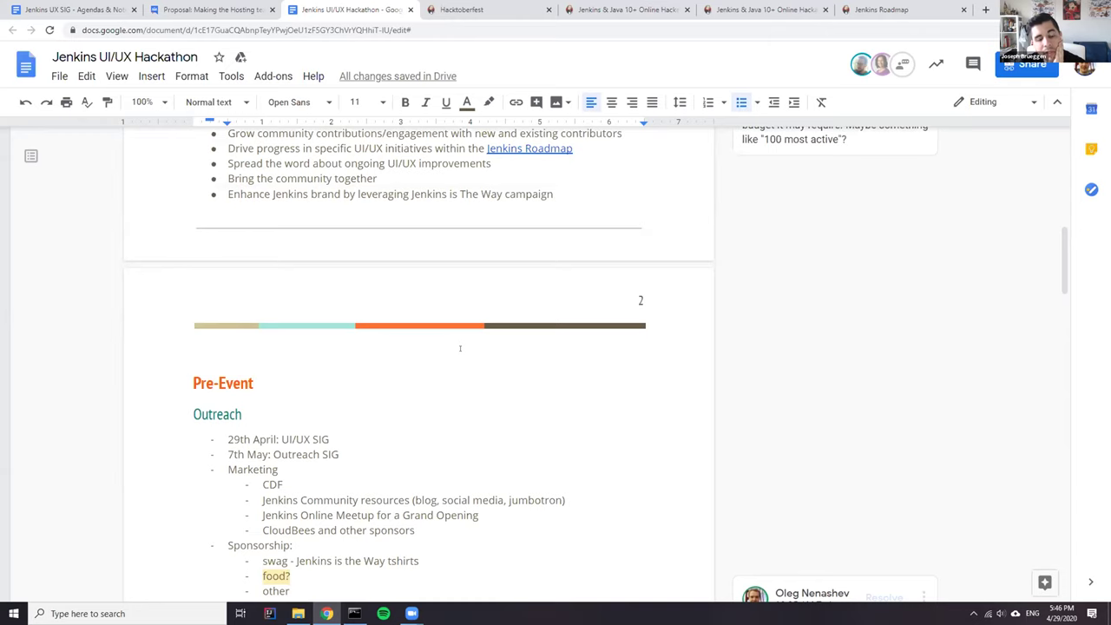
pyautogui.scroll(-2, 460, 348)
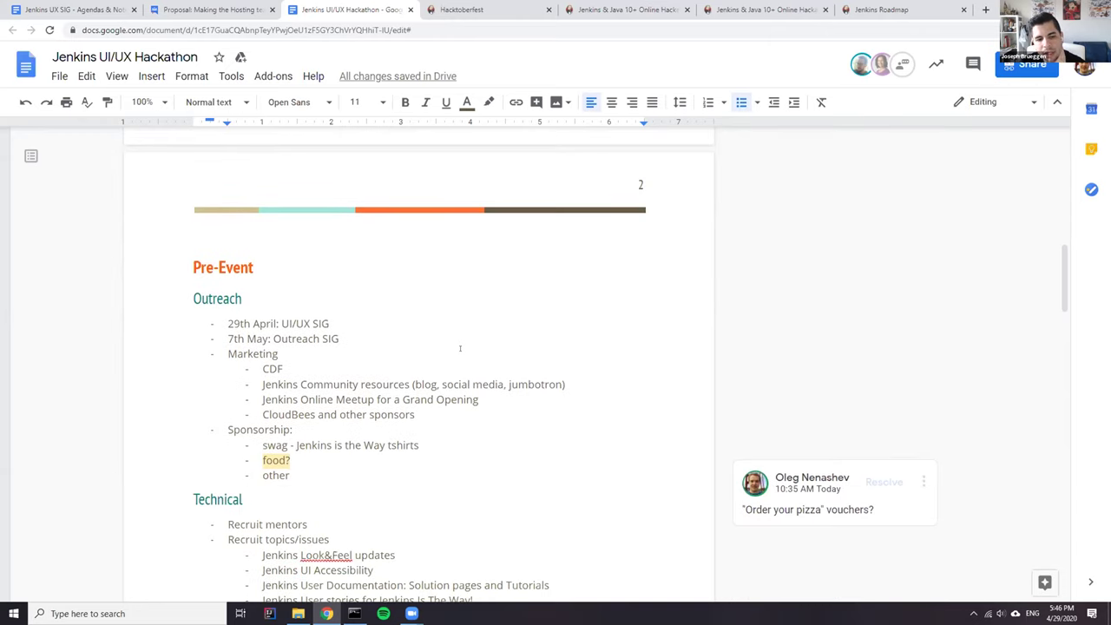
pyautogui.scroll(-7, 460, 348)
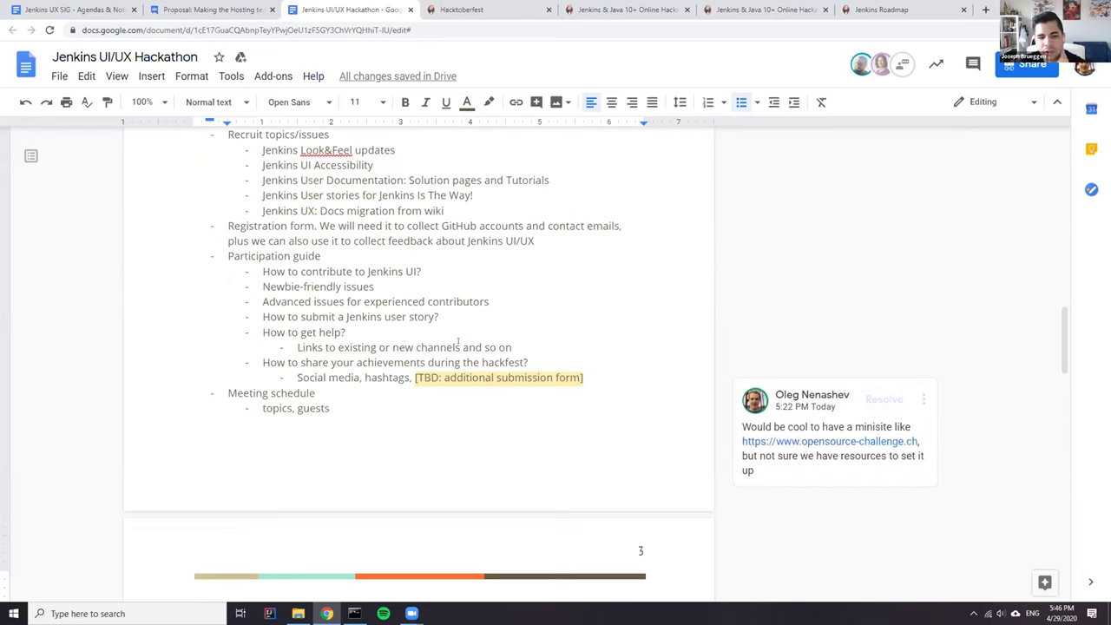
pyautogui.scroll(-3, 460, 347)
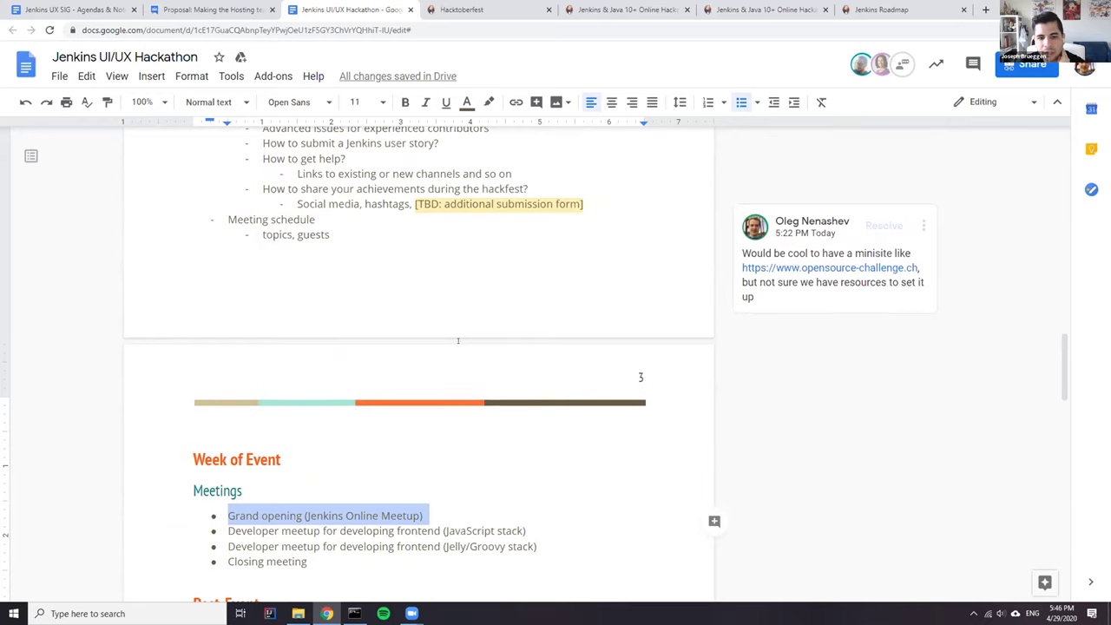
pyautogui.scroll(-2, 449, 340)
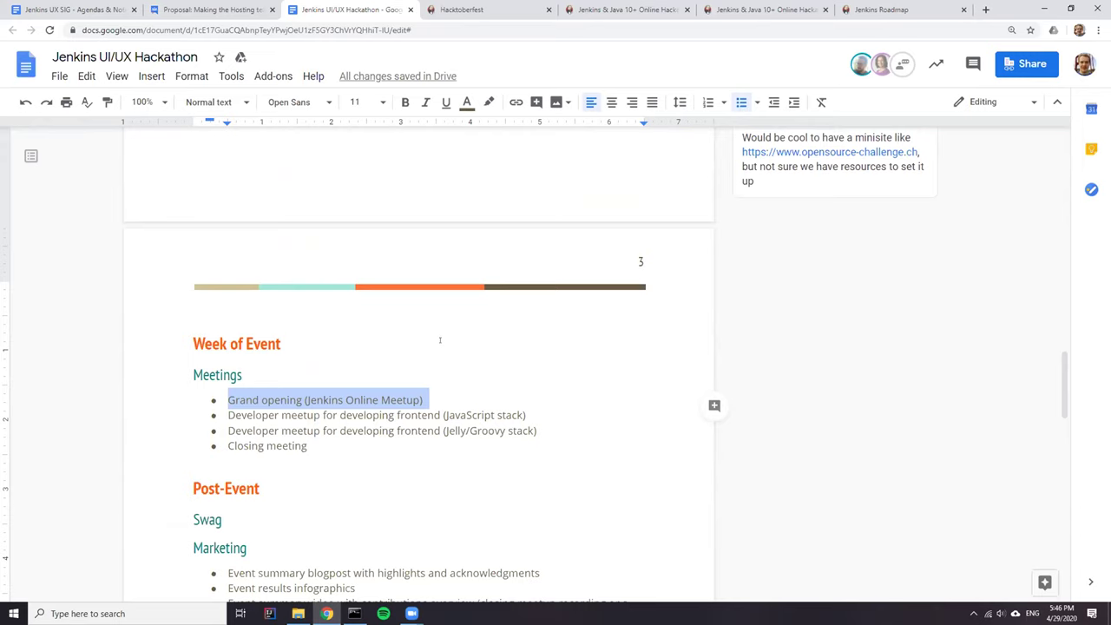
pyautogui.scroll(-2, 422, 332)
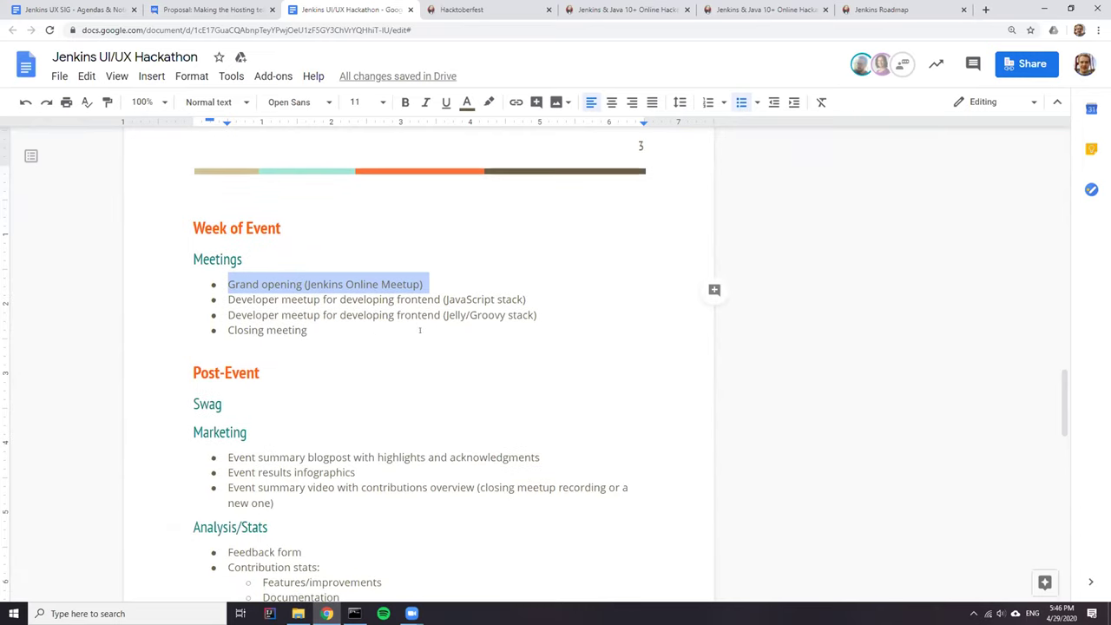
pyautogui.click(440, 299)
pyautogui.scroll(4, 439, 295)
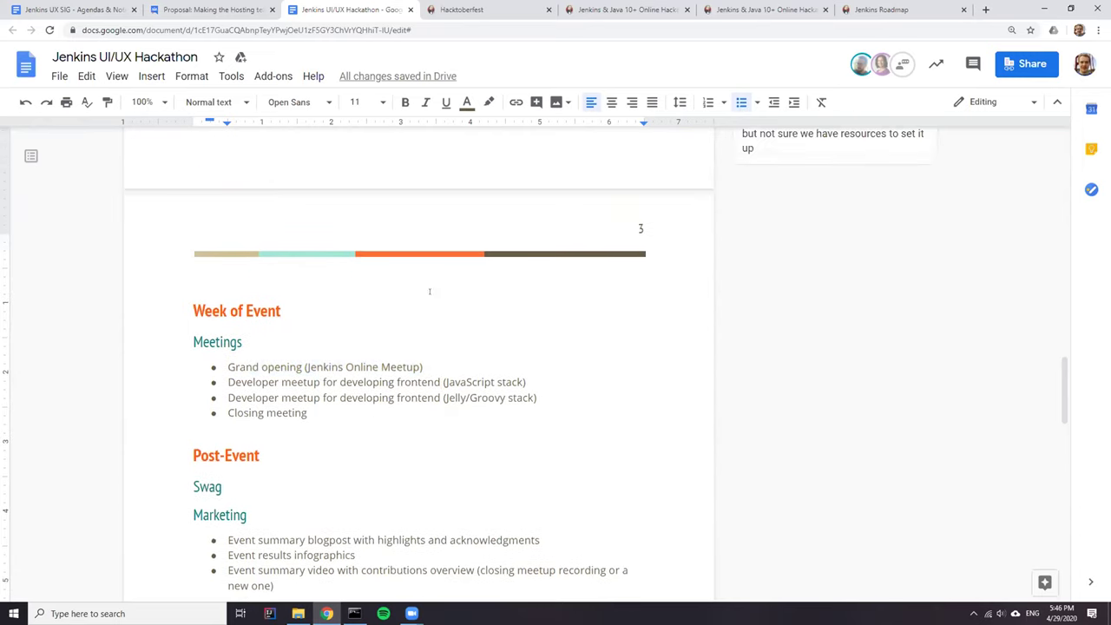
pyautogui.scroll(6, 401, 284)
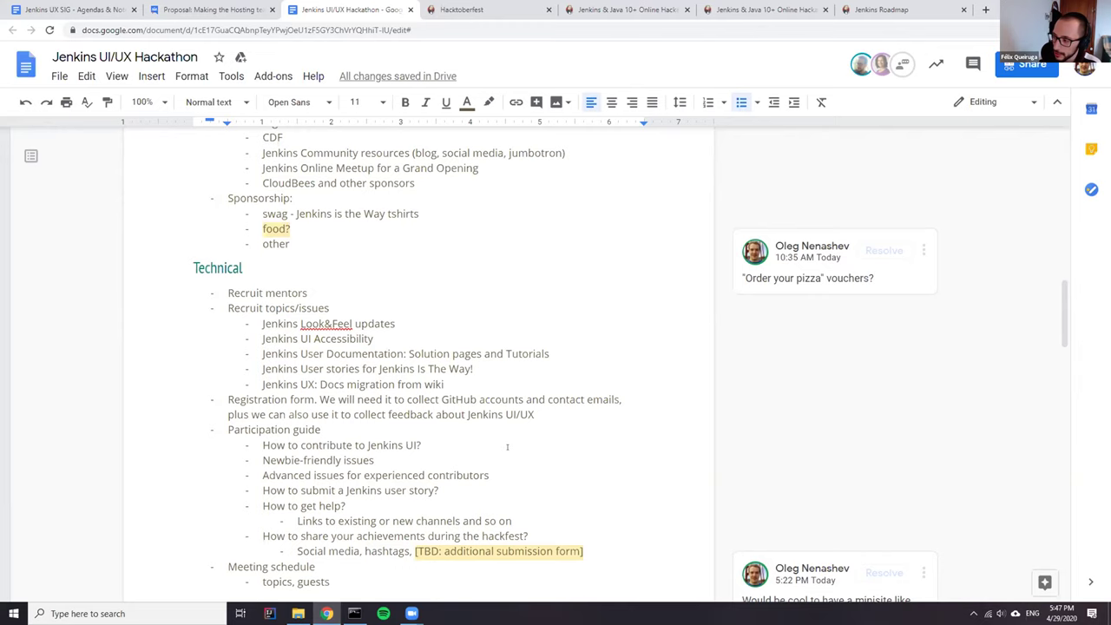
# Rename the document as "Jenkins UI/UX Online Hackathon"
pyautogui.scroll(5, 486, 438)
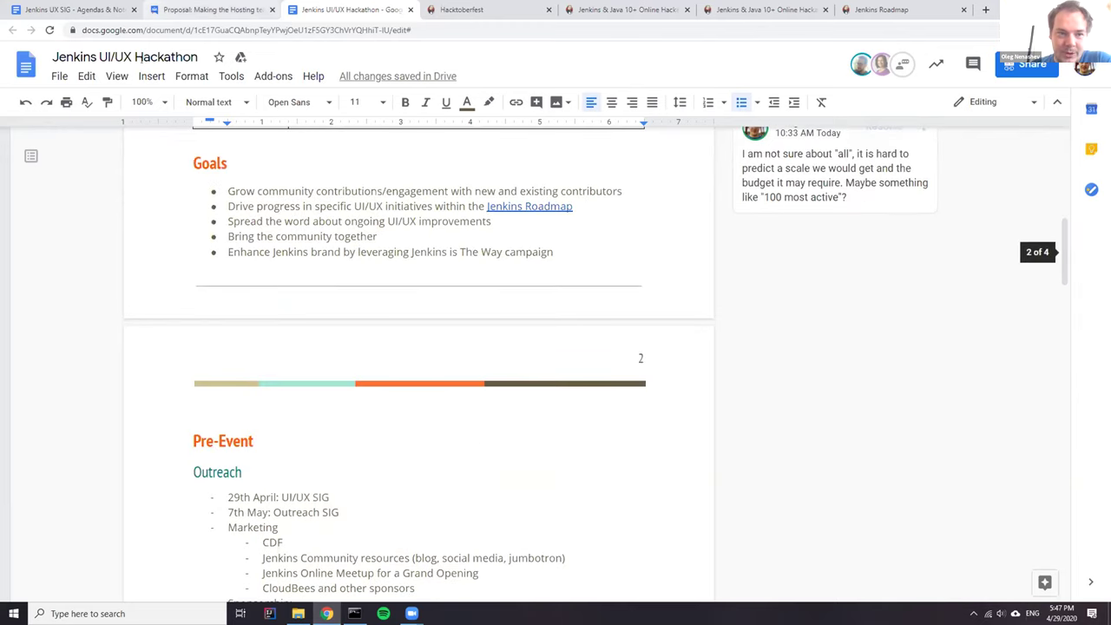
pyautogui.click(134, 56)
pyautogui.write('Online')
pyautogui.press('Return')
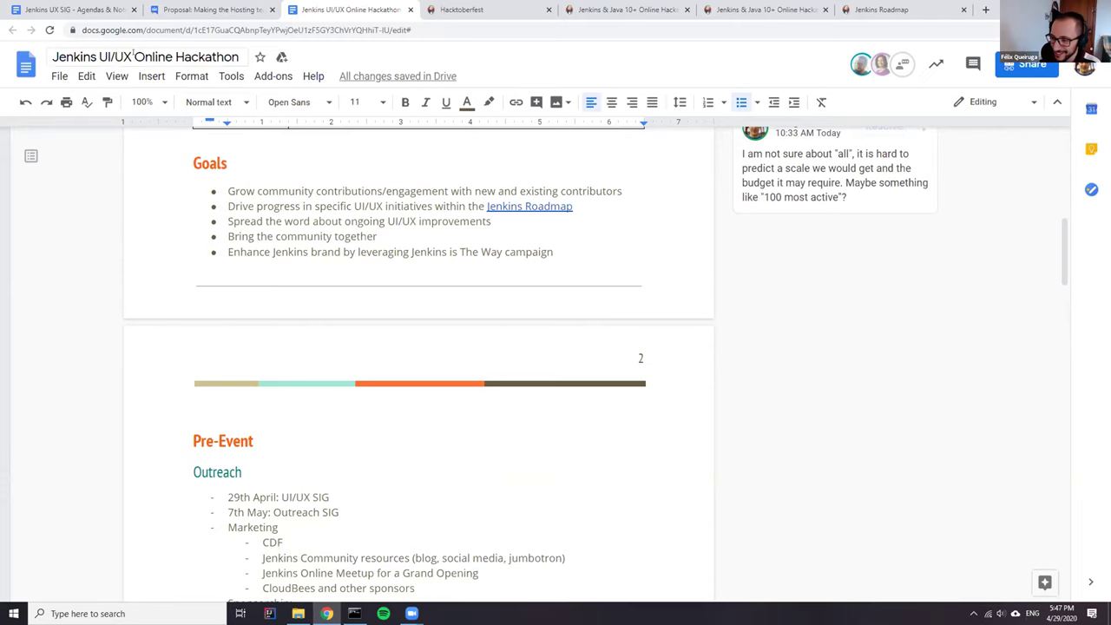
# Examine the Pre-Event outreach and technical topics, then the hackathon's title page, overview table and goals
pyautogui.scroll(-2, 531, 339)
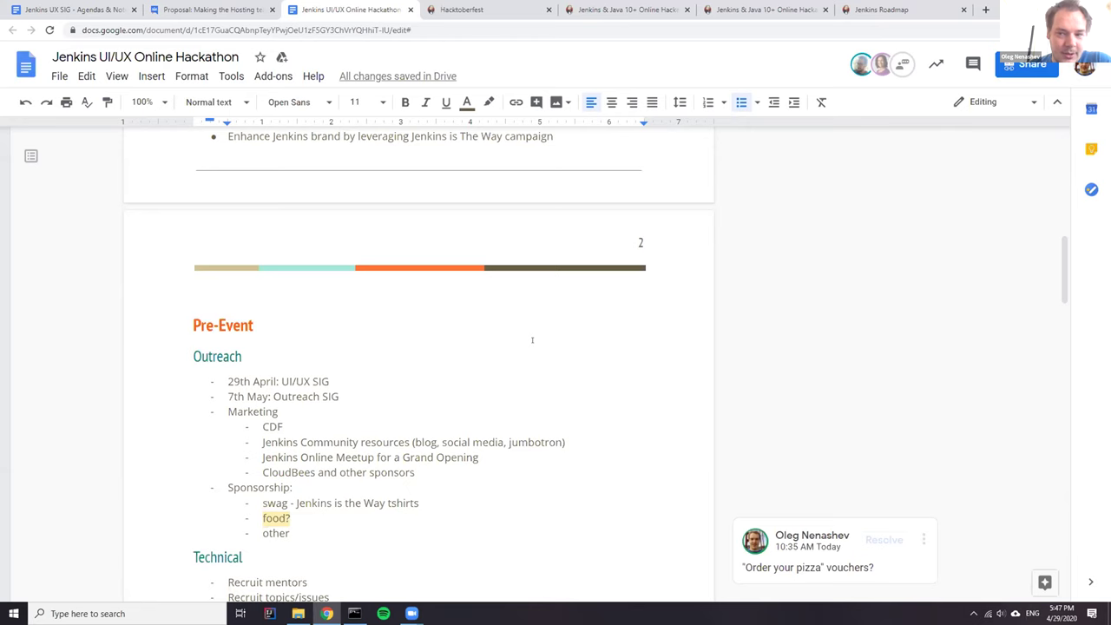
pyautogui.scroll(-4, 532, 339)
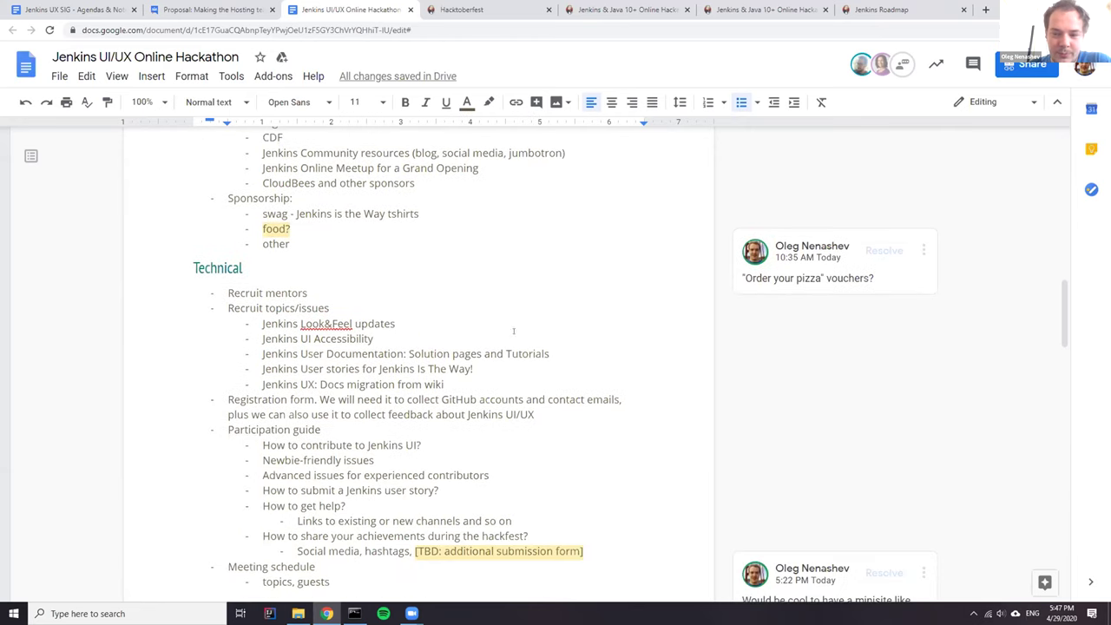
pyautogui.scroll(2, 482, 291)
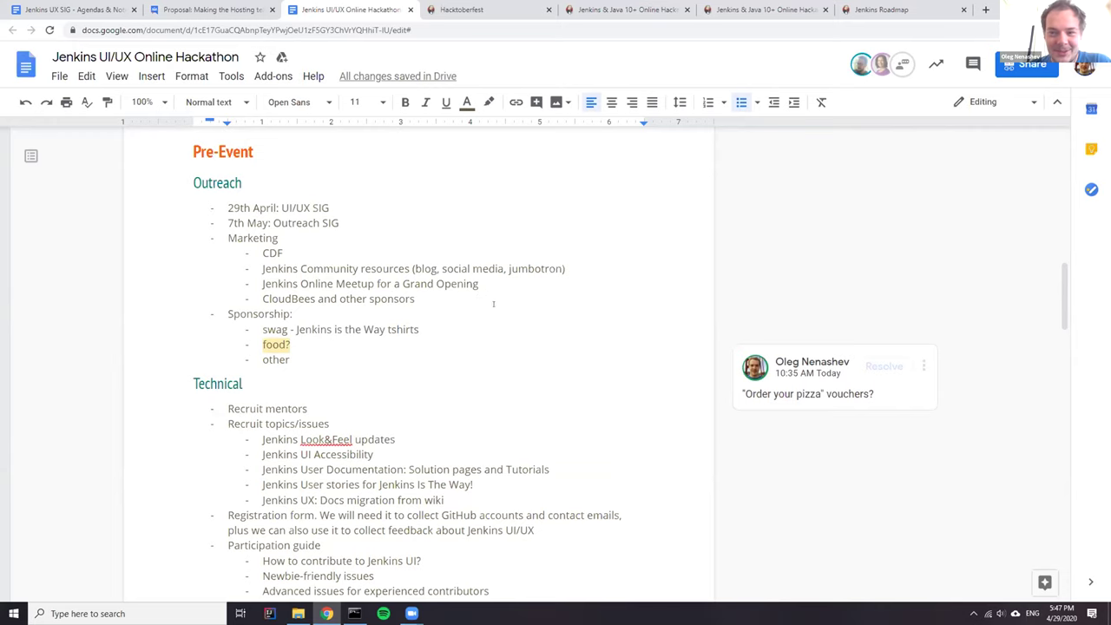
pyautogui.scroll(-2, 488, 313)
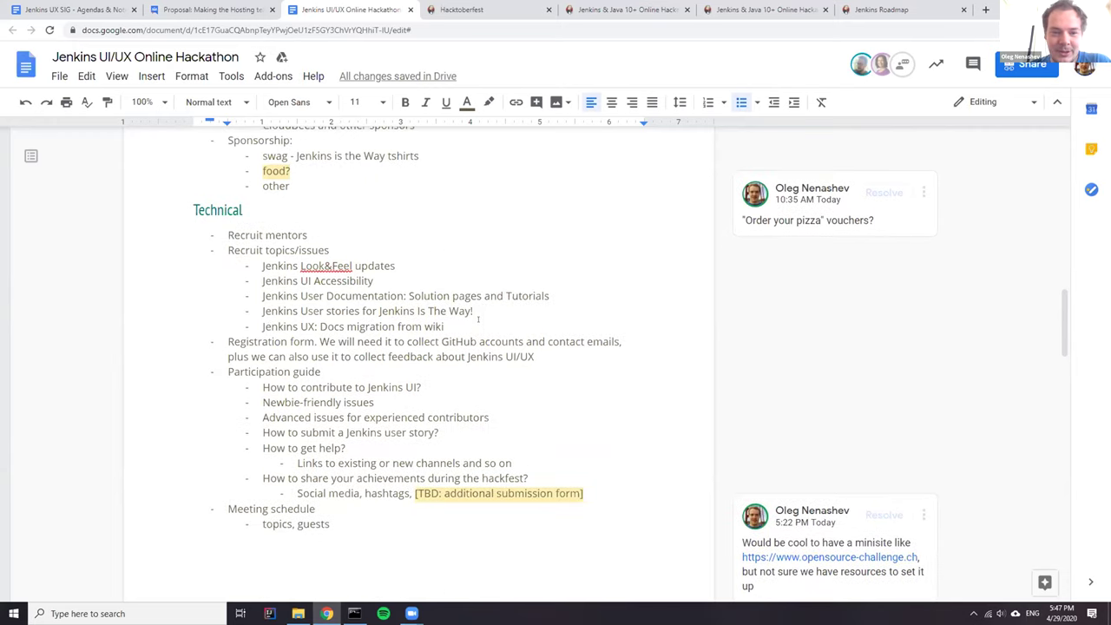
pyautogui.scroll(1, 477, 319)
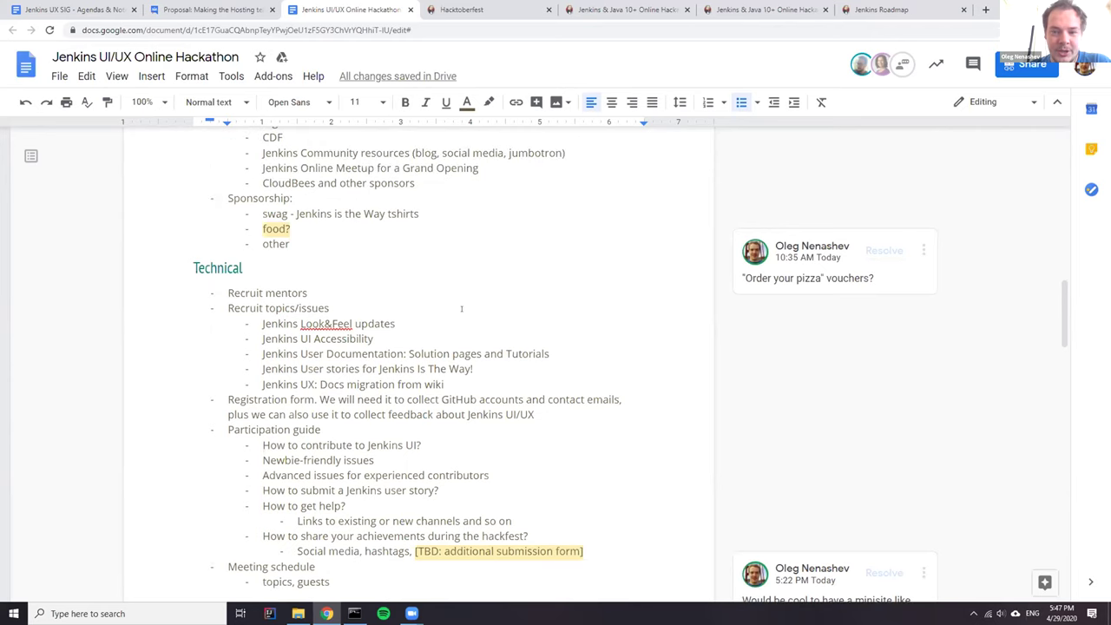
pyautogui.scroll(3, 460, 308)
pyautogui.scroll(5, 430, 364)
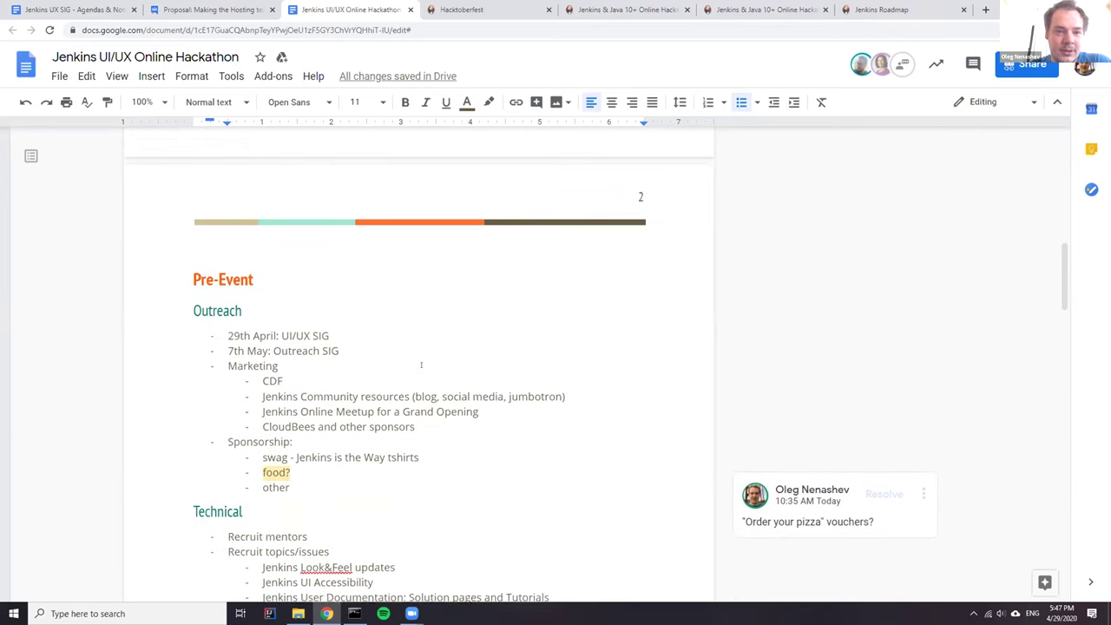
pyautogui.scroll(4, 420, 375)
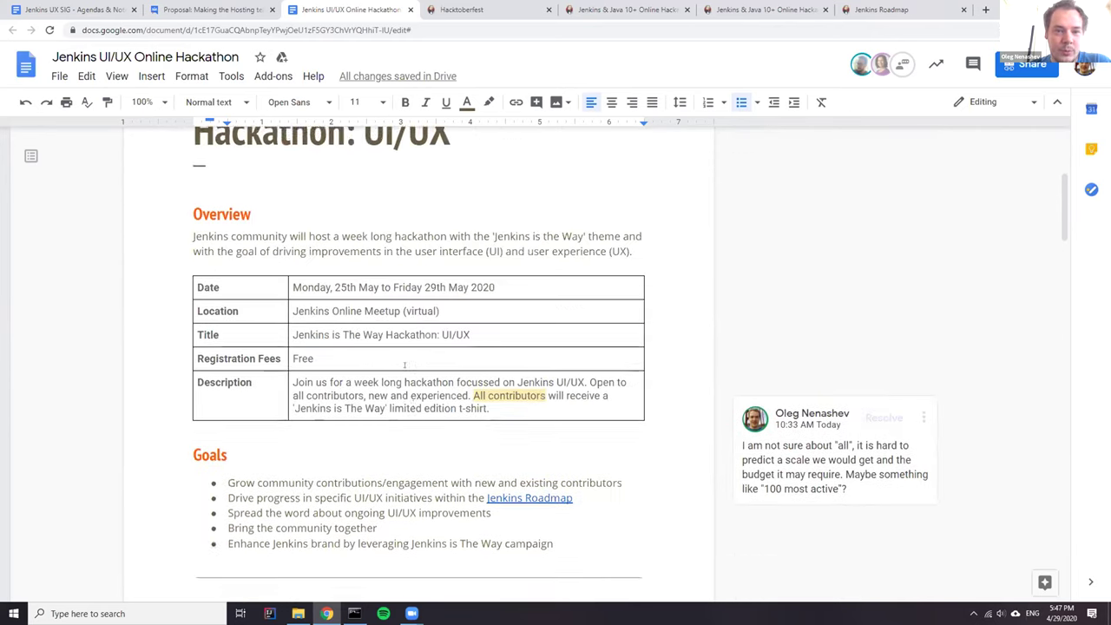
pyautogui.scroll(2, 312, 227)
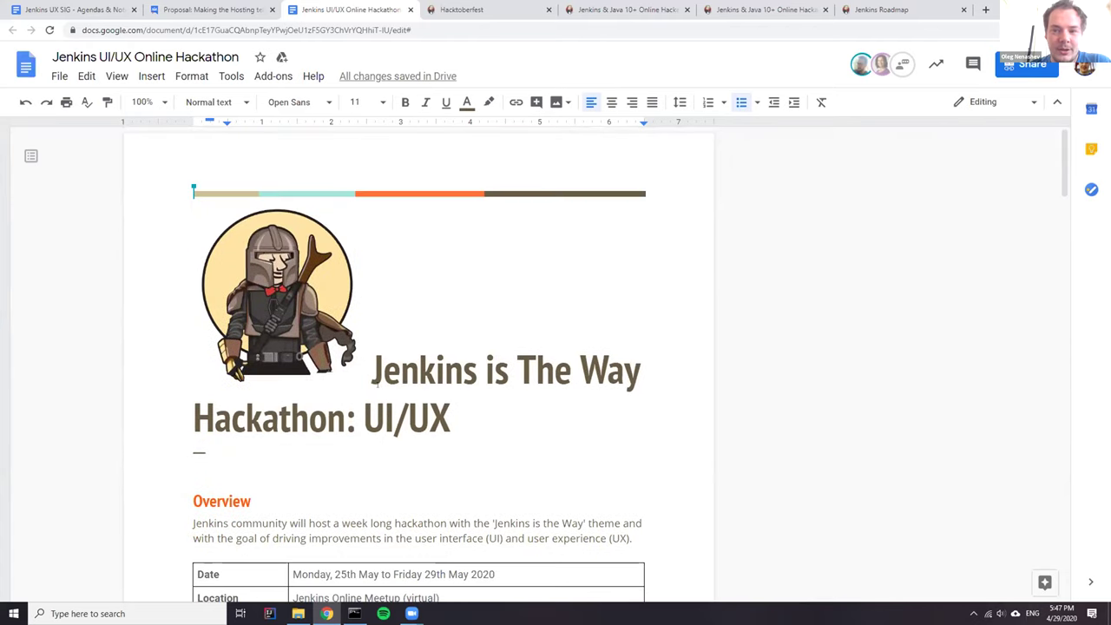
pyautogui.scroll(-5, 376, 383)
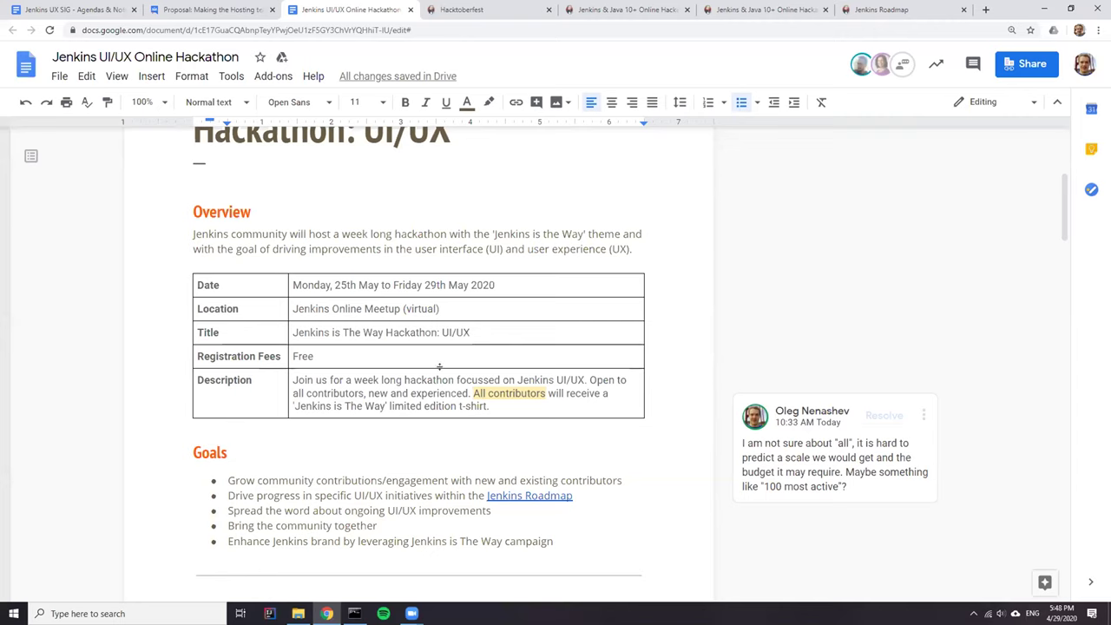
pyautogui.scroll(-2, 394, 349)
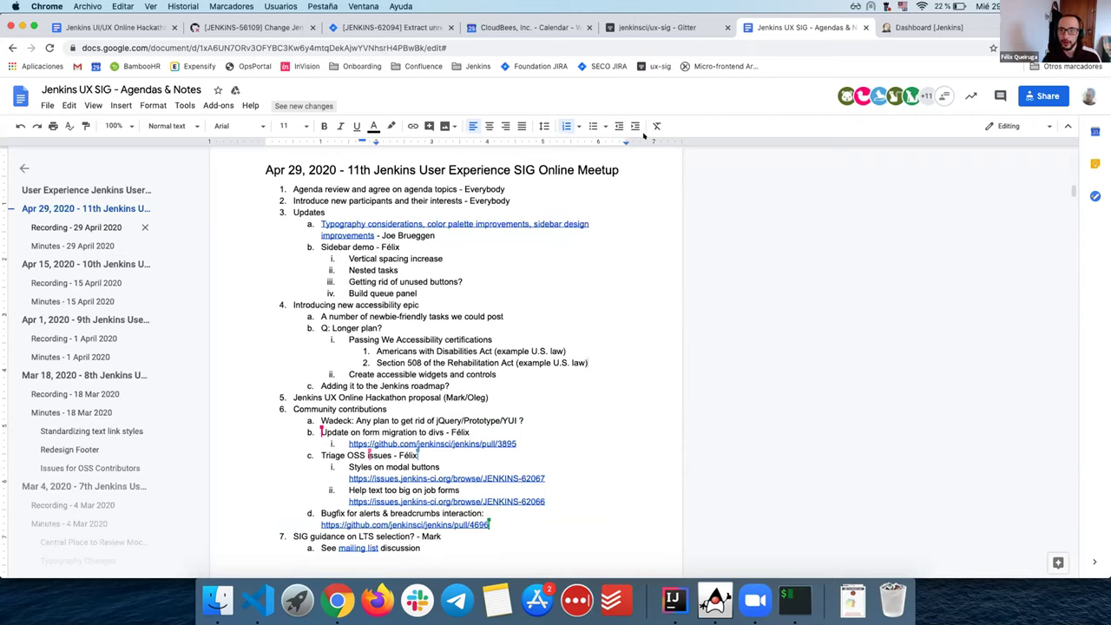
# Switch to the Jenkins dashboard and show the "Help us localize this page" dialog twice, cancelling it each time
pyautogui.click(909, 19)
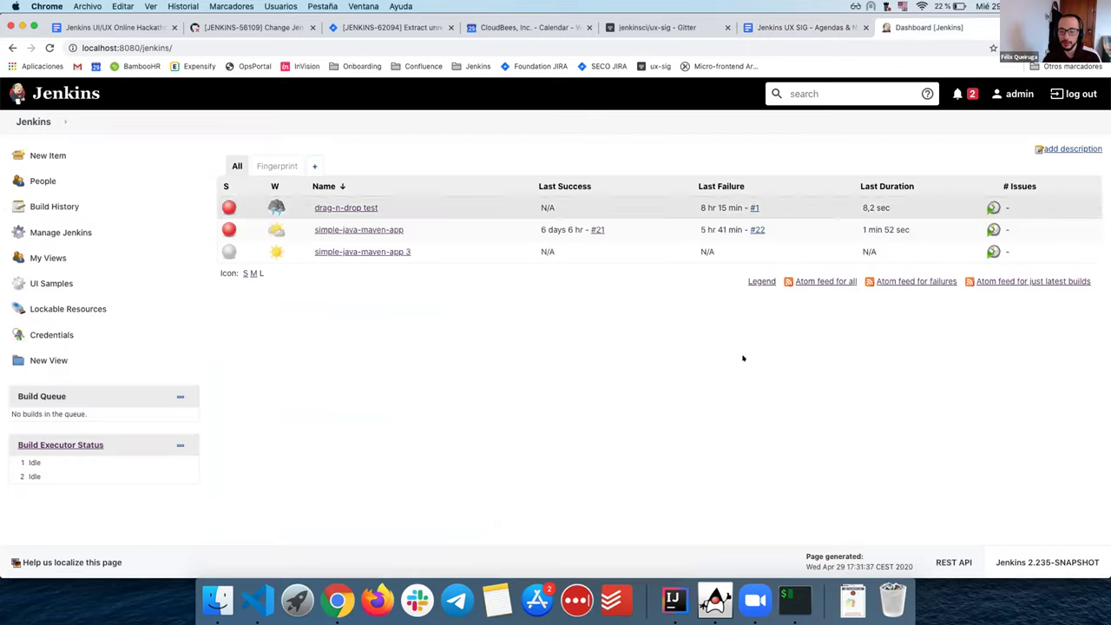
pyautogui.click(91, 562)
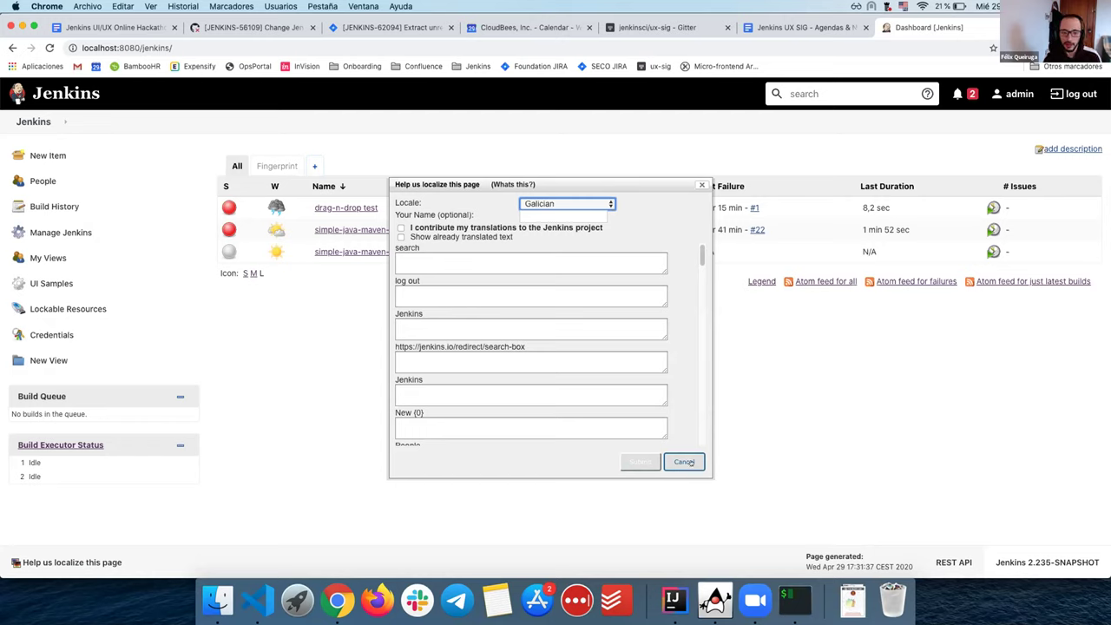
pyautogui.click(685, 462)
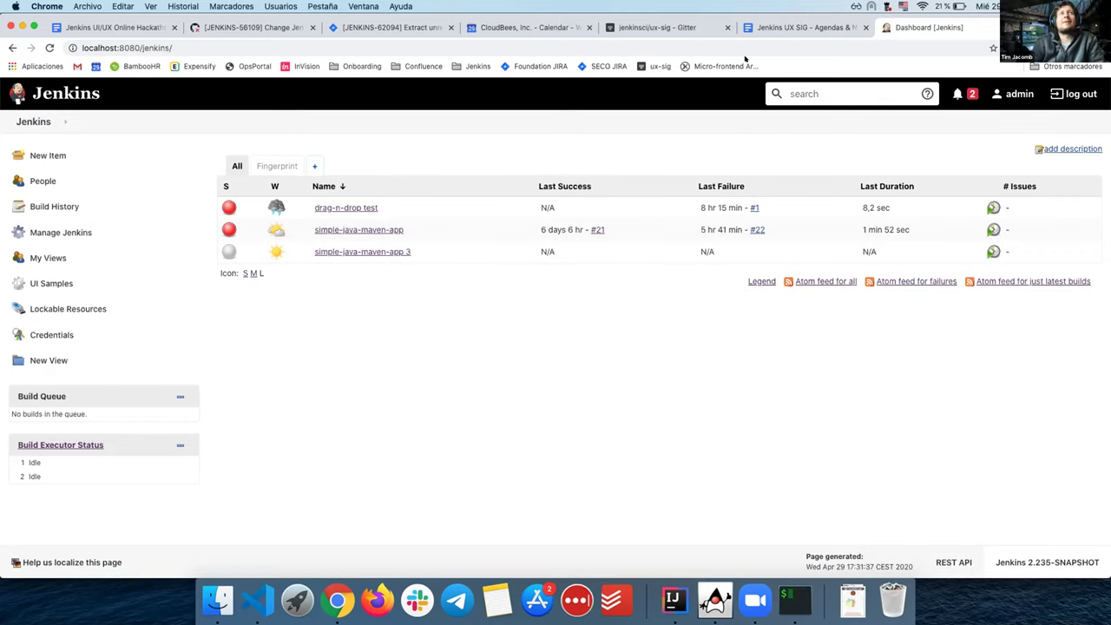
pyautogui.click(90, 560)
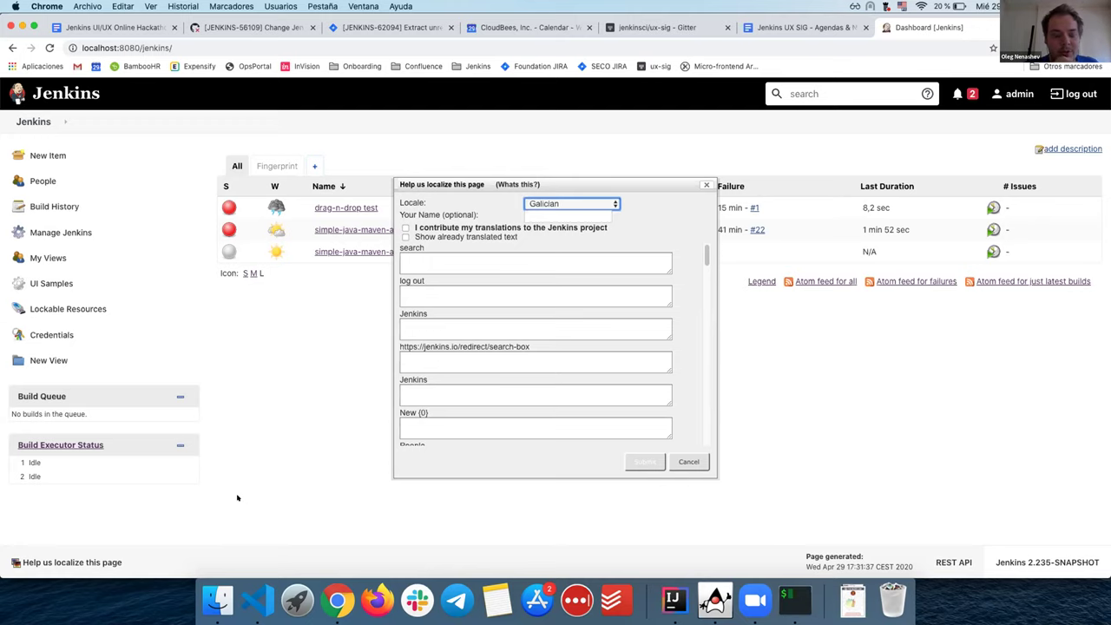
pyautogui.click(686, 462)
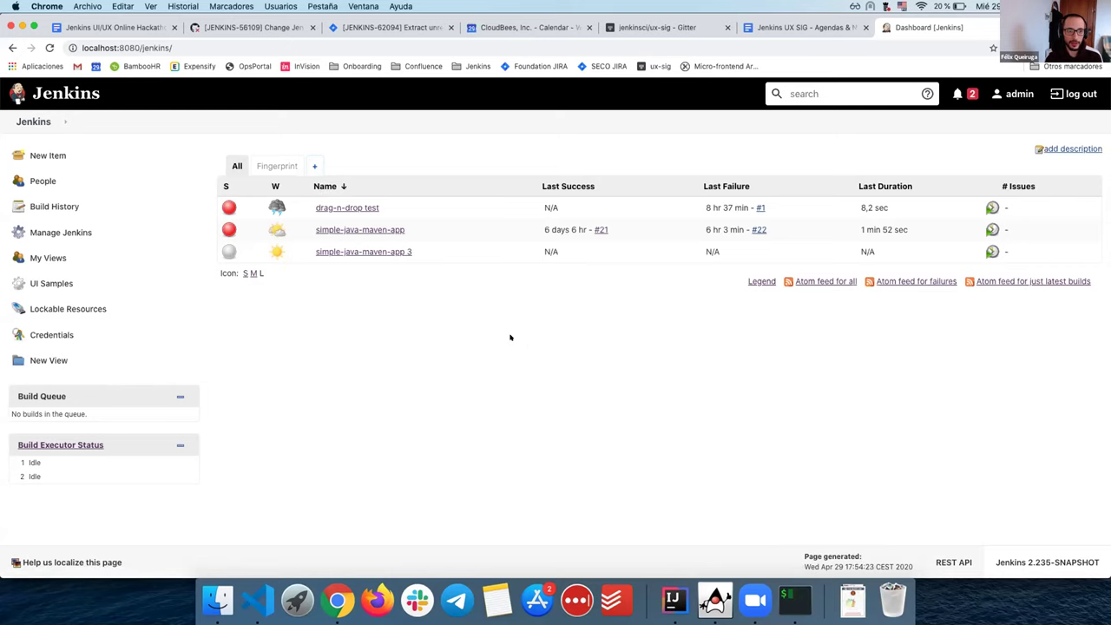
# From Manage Jenkins, show the Gerrit Trigger configuration and the Multi Slave Config Plugin page, and return to the dashboard
pyautogui.click(60, 232)
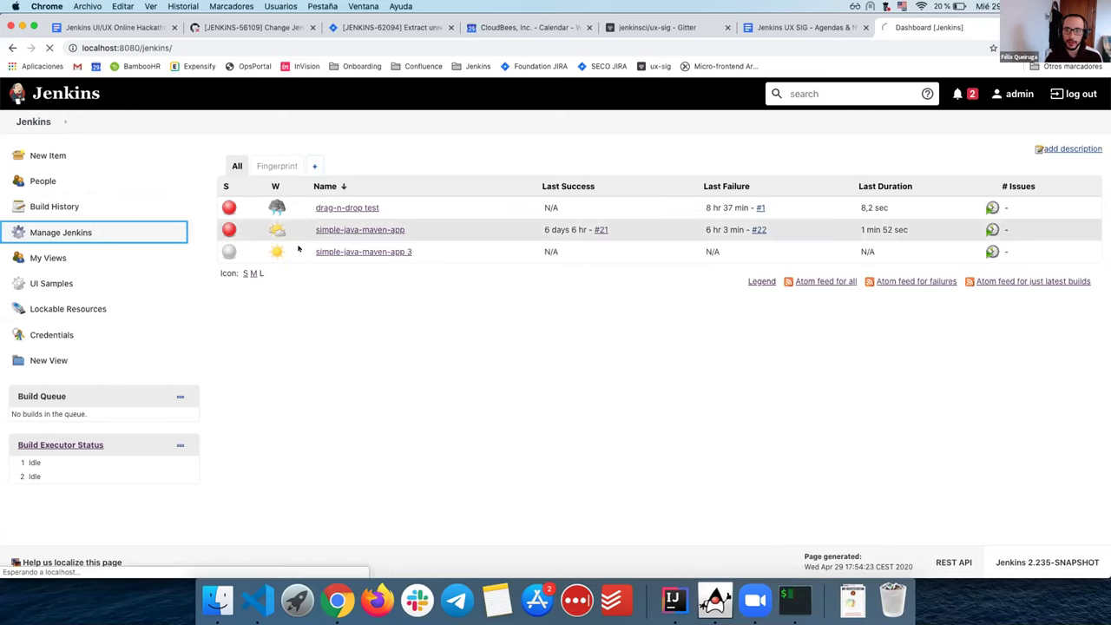
pyautogui.scroll(-6, 399, 382)
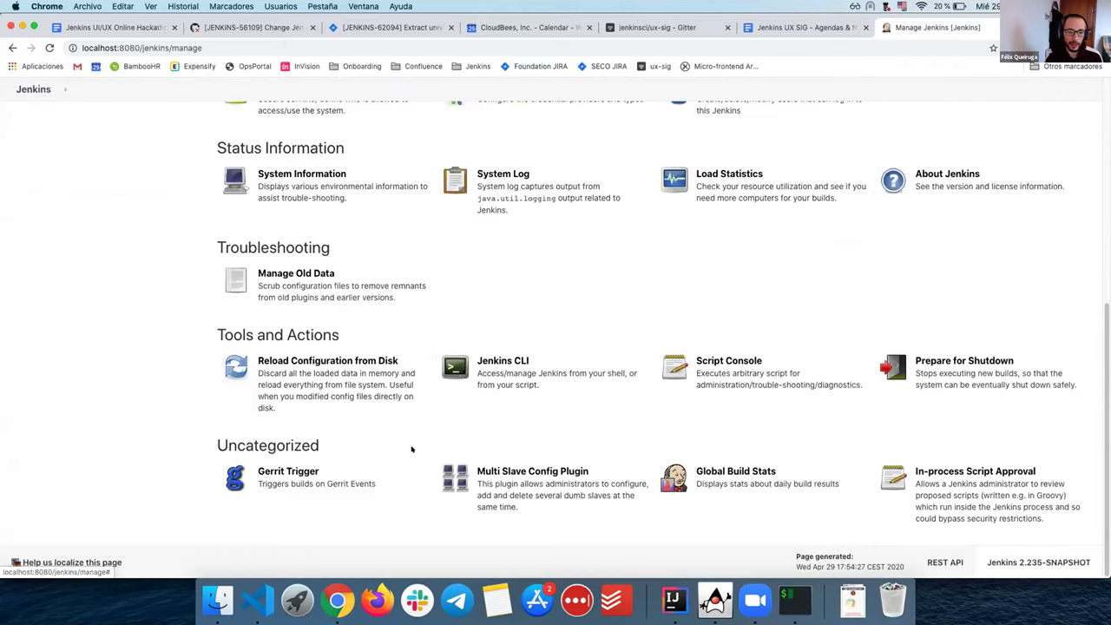
pyautogui.click(329, 470)
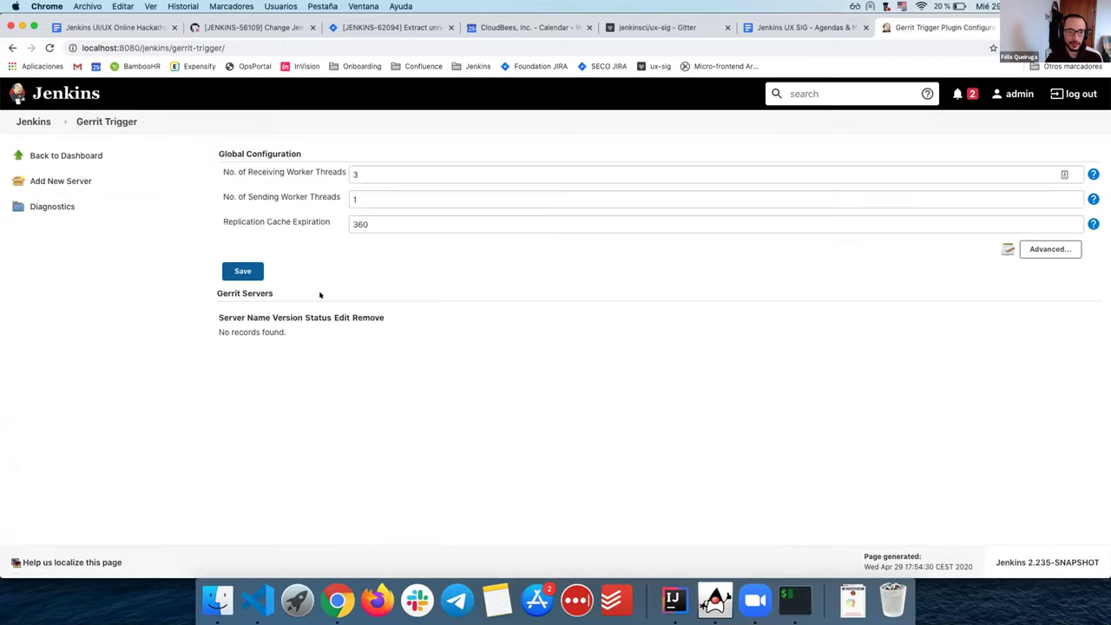
pyautogui.click(1024, 249)
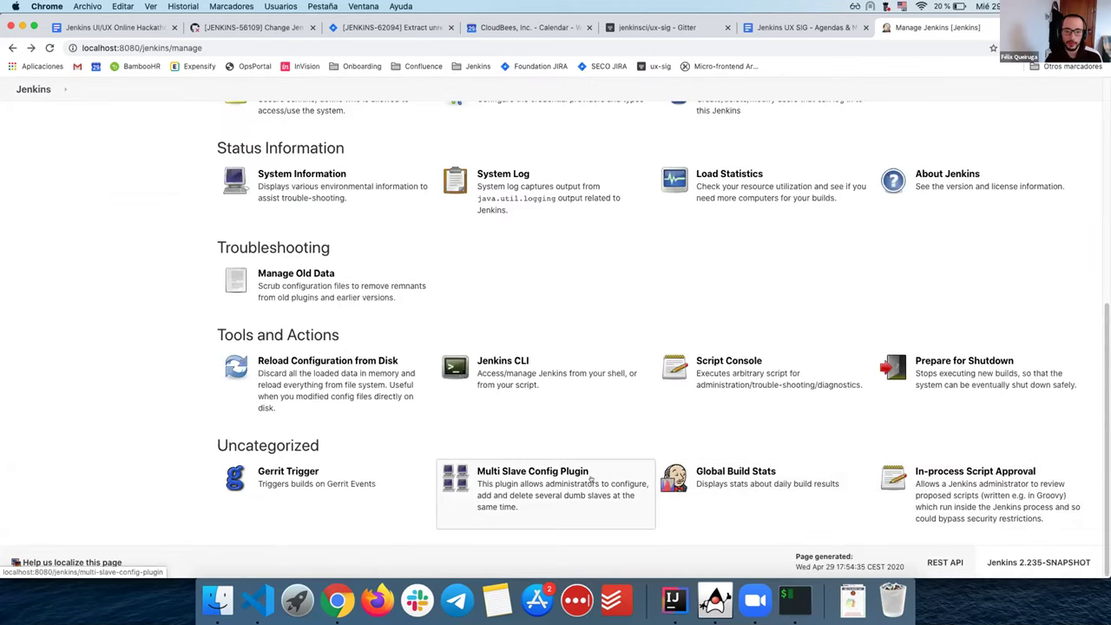
pyautogui.click(521, 471)
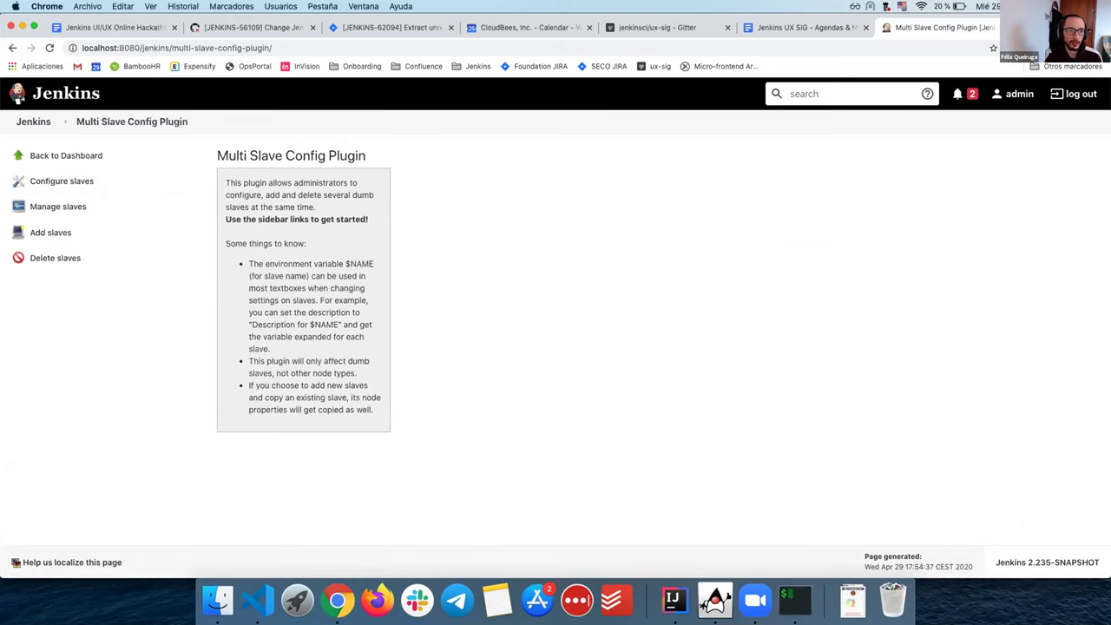
pyautogui.click(78, 94)
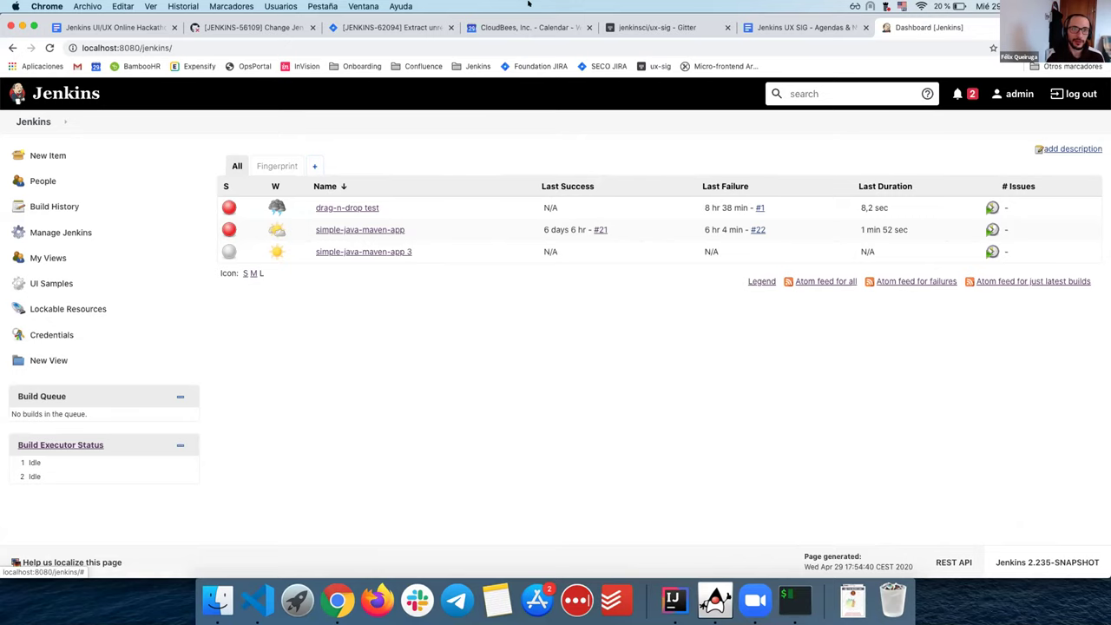
# Return to the Jenkins UX SIG agenda and open the linked pull request for the alerts and breadcrumbs bugfix
pyautogui.click(770, 24)
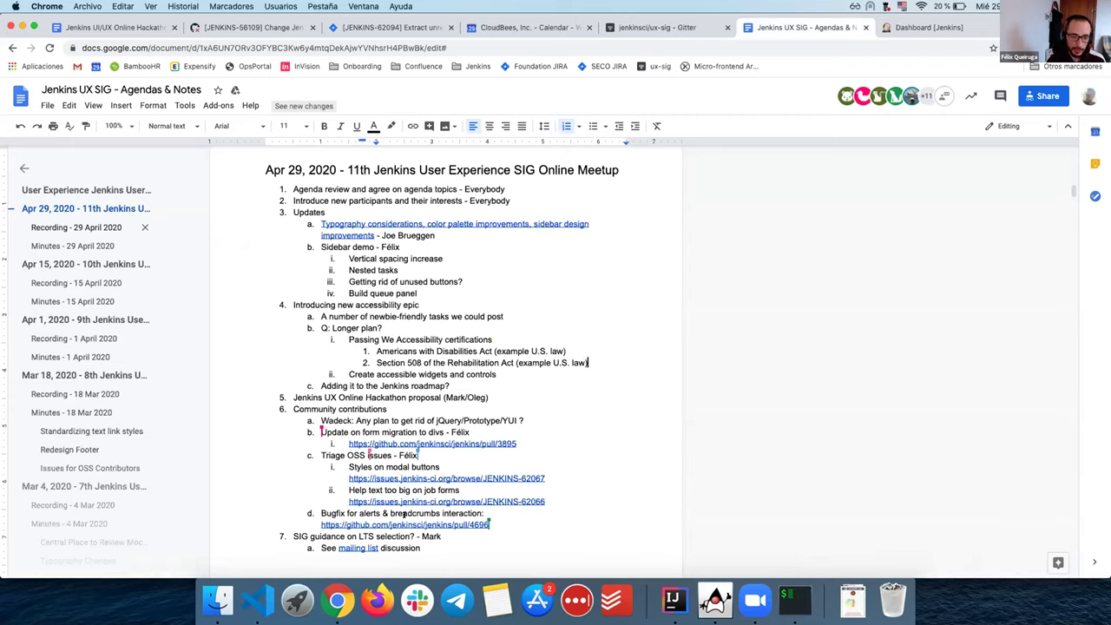
pyautogui.click(407, 518)
pyautogui.click(334, 541)
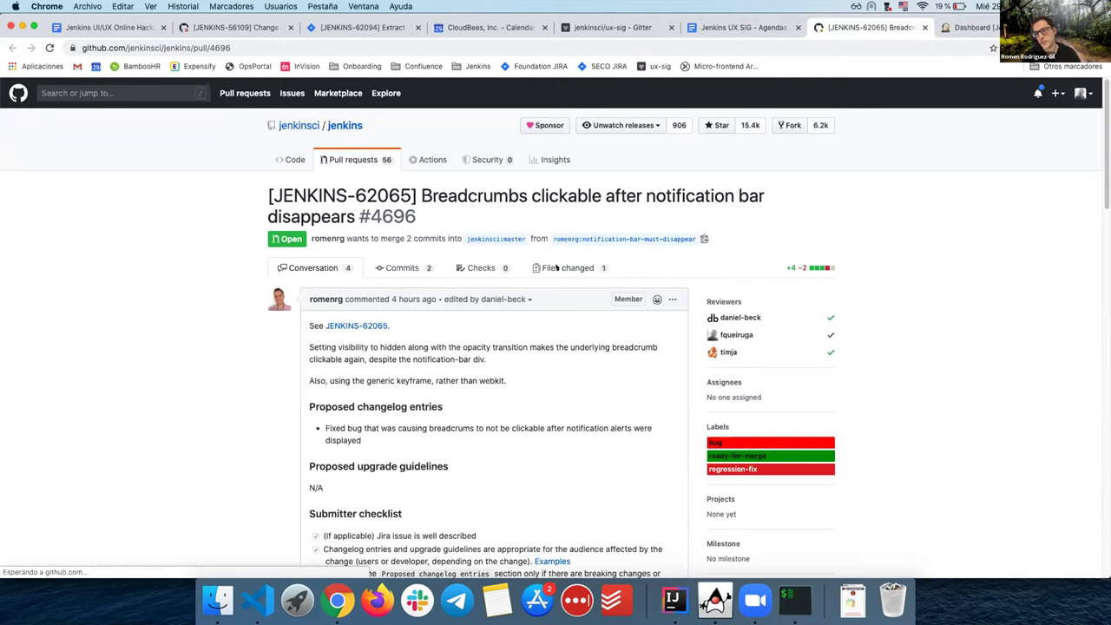
# Examine the pull request's changed keyframes in style.less and go back to its conversation
pyautogui.click(565, 267)
pyautogui.scroll(-4, 718, 292)
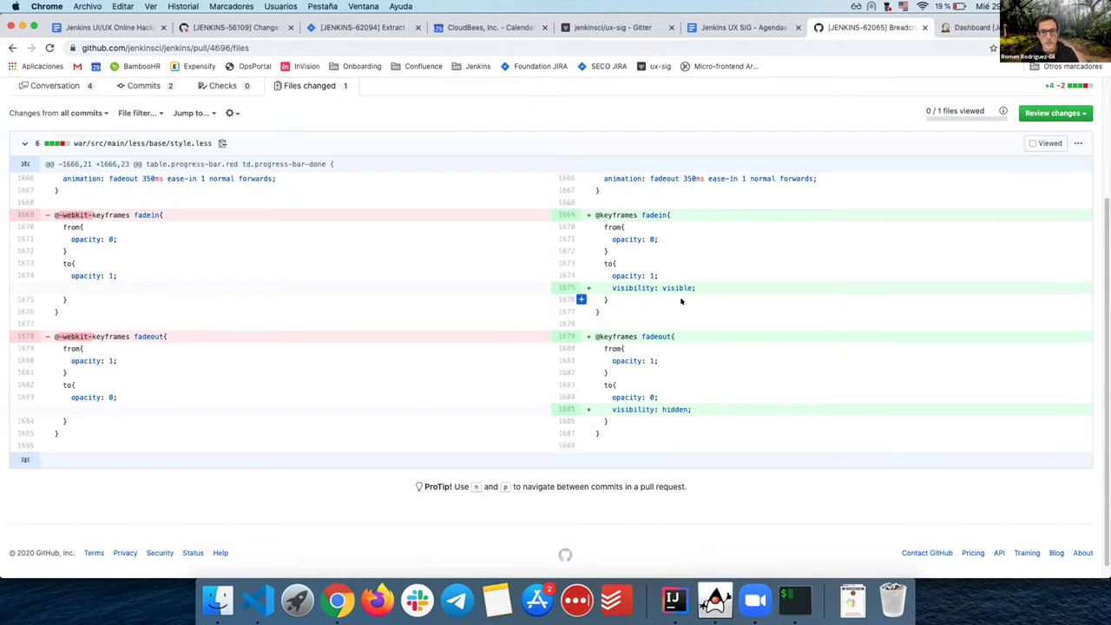
pyautogui.scroll(4, 697, 292)
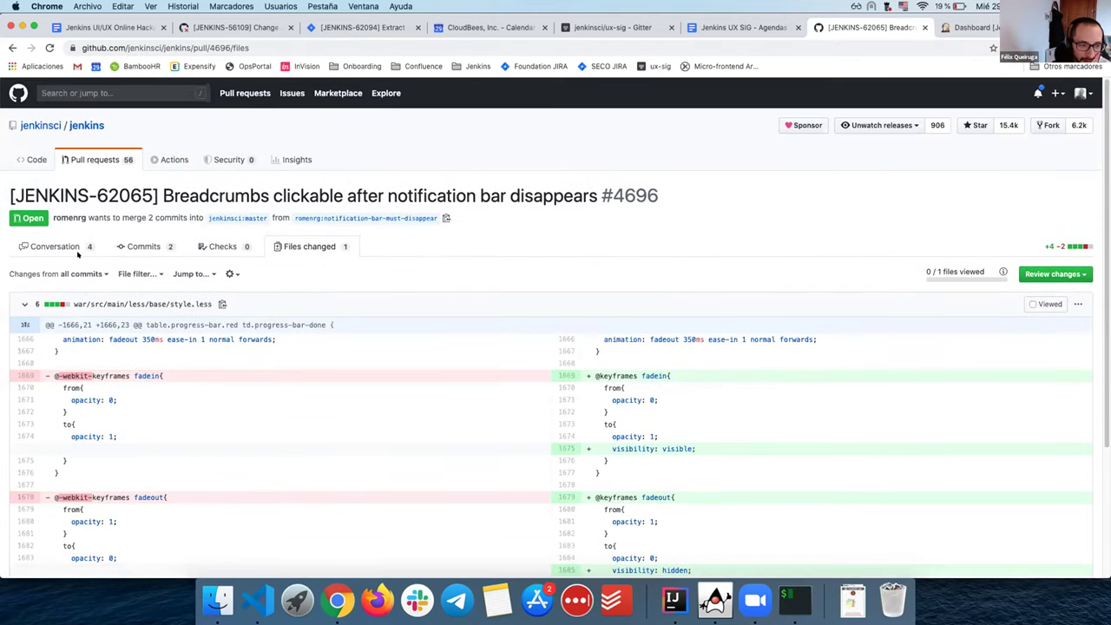
pyautogui.click(76, 251)
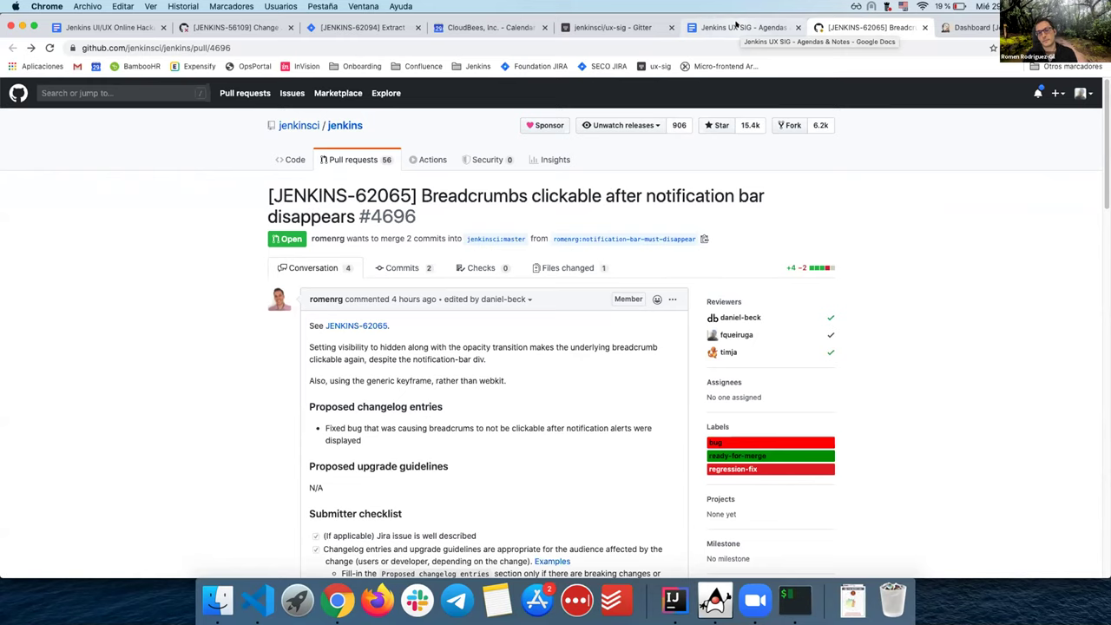
# Return to the SIG agenda, open the mailing list discussion under the LTS selection topic, and go through its replies
pyautogui.click(737, 27)
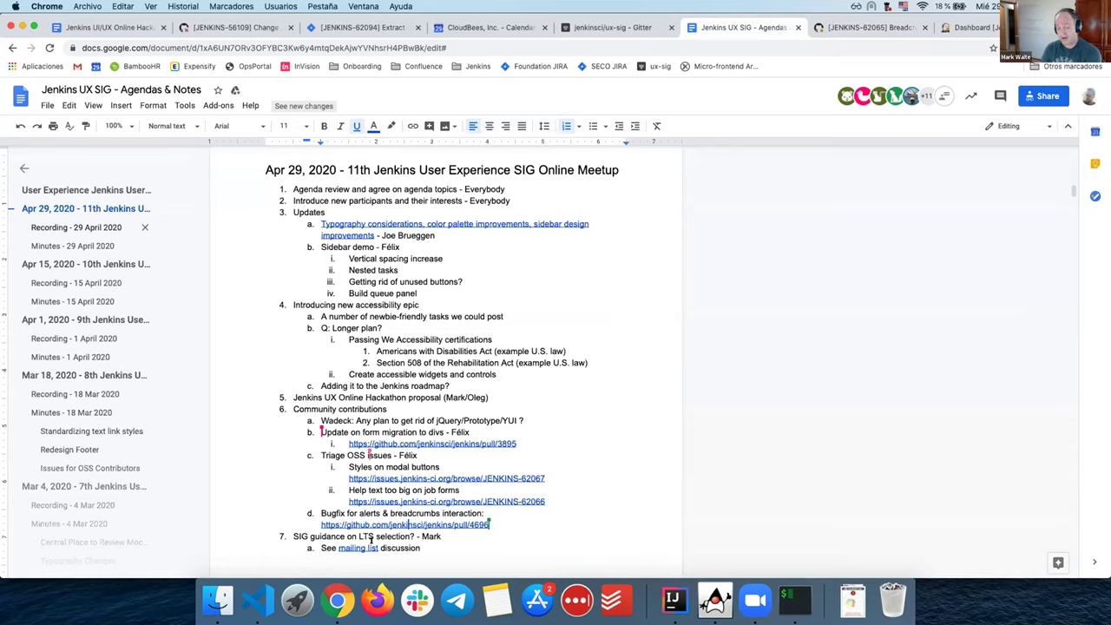
pyautogui.click(359, 547)
pyautogui.click(369, 563)
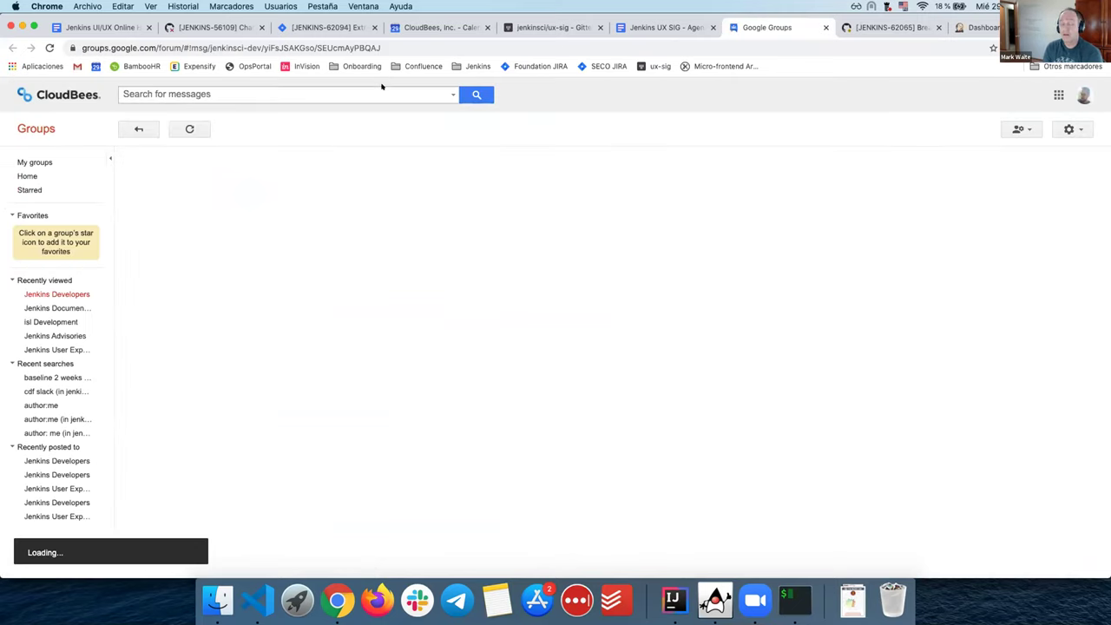
pyautogui.scroll(-8, 428, 180)
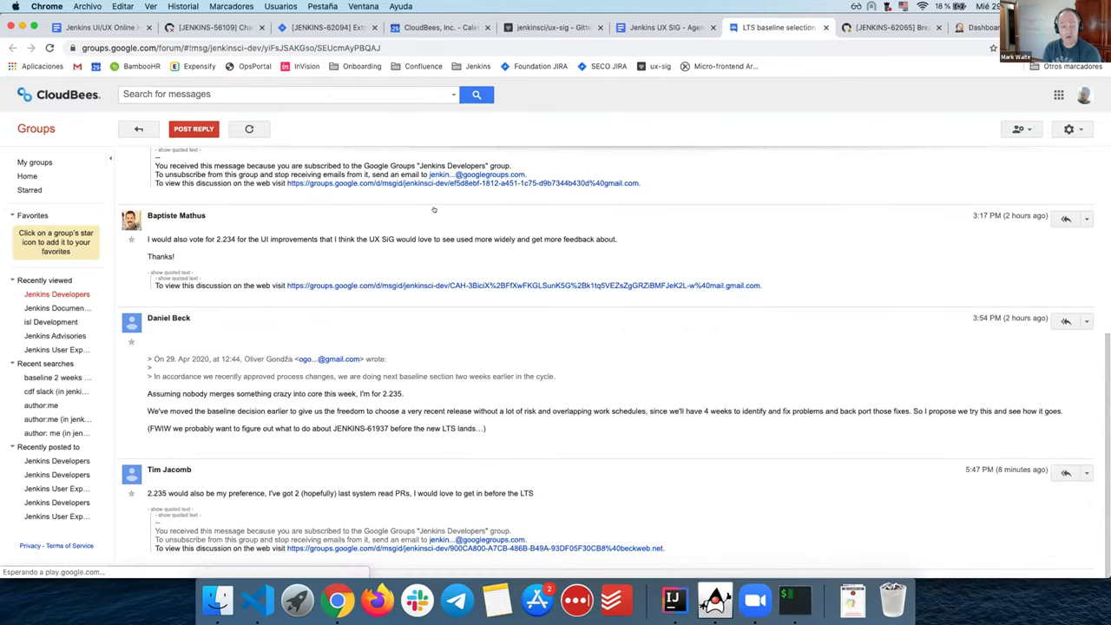